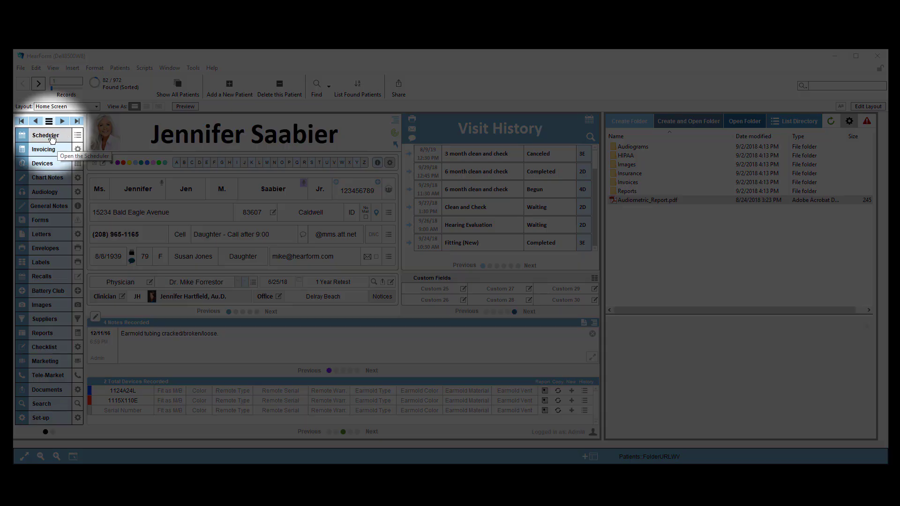
Open the Scheduler and display the view options for the Clinician view
click(50, 136)
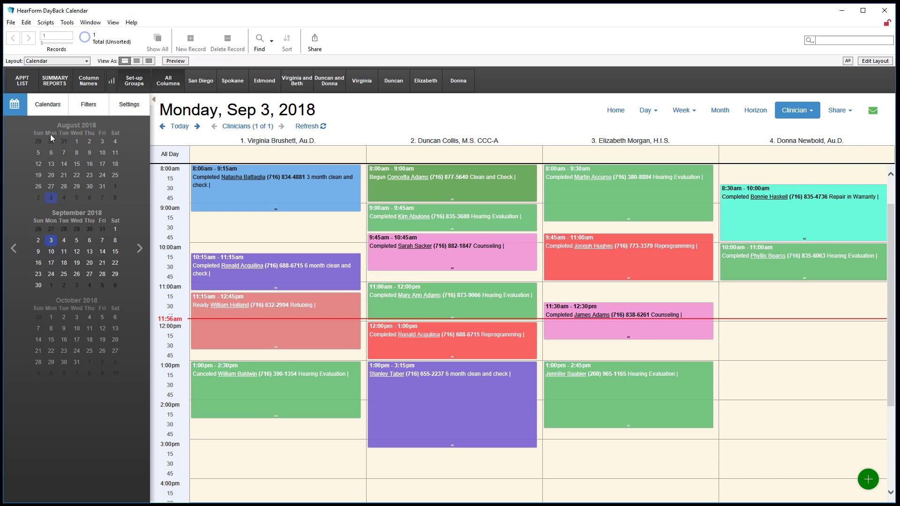
click(785, 113)
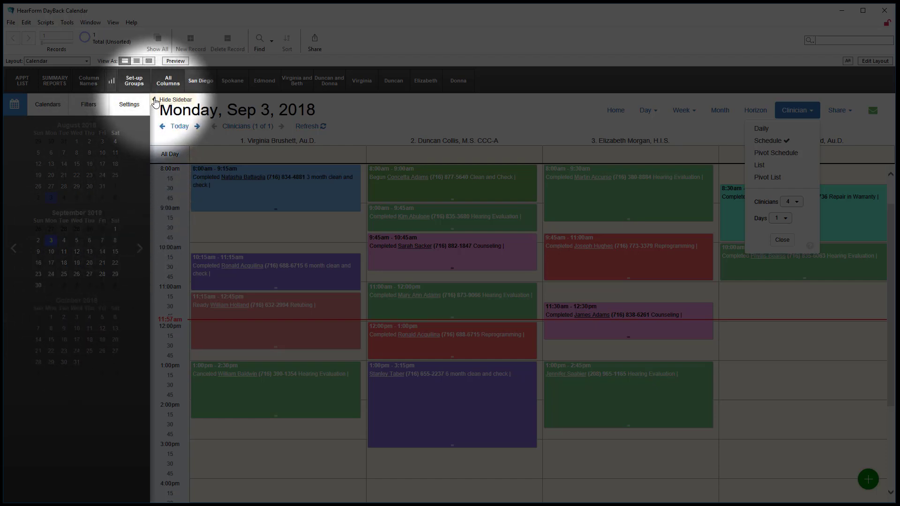
Hide and restore the calendar sidebar, and view the calendar sources listed in it
click(155, 102)
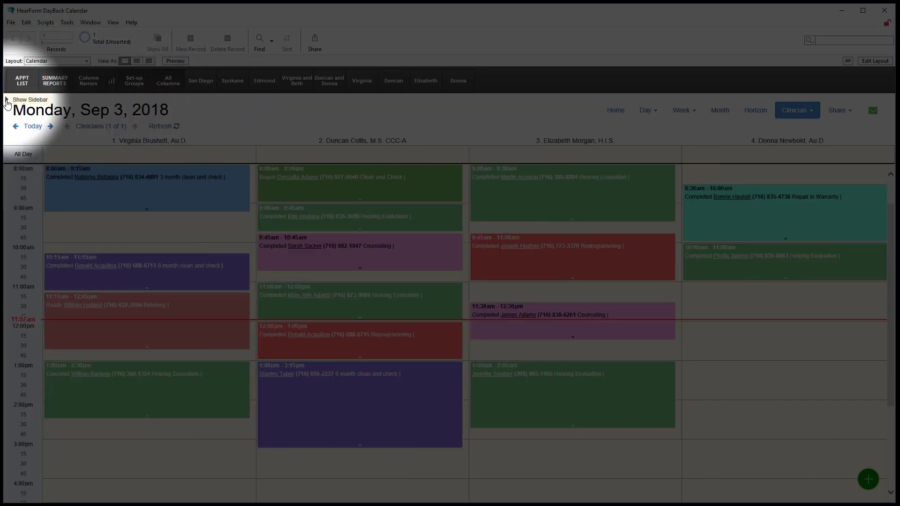
click(7, 101)
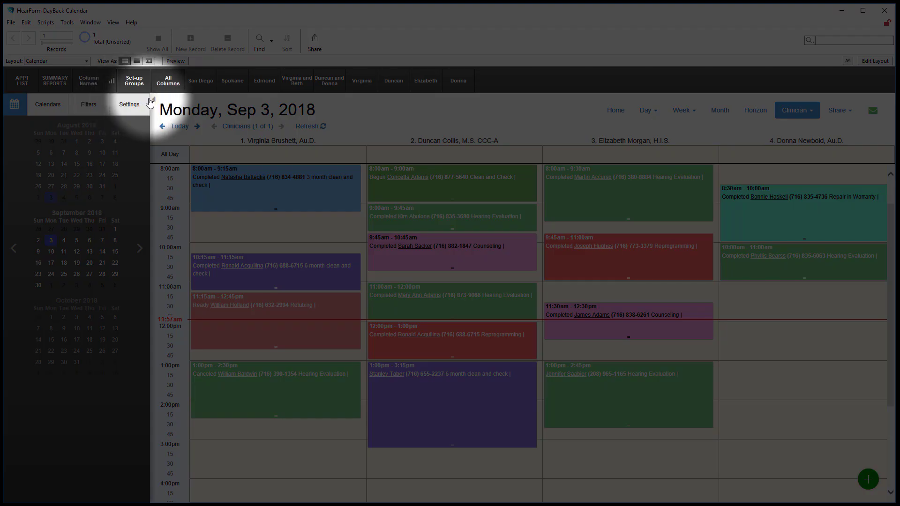
click(153, 100)
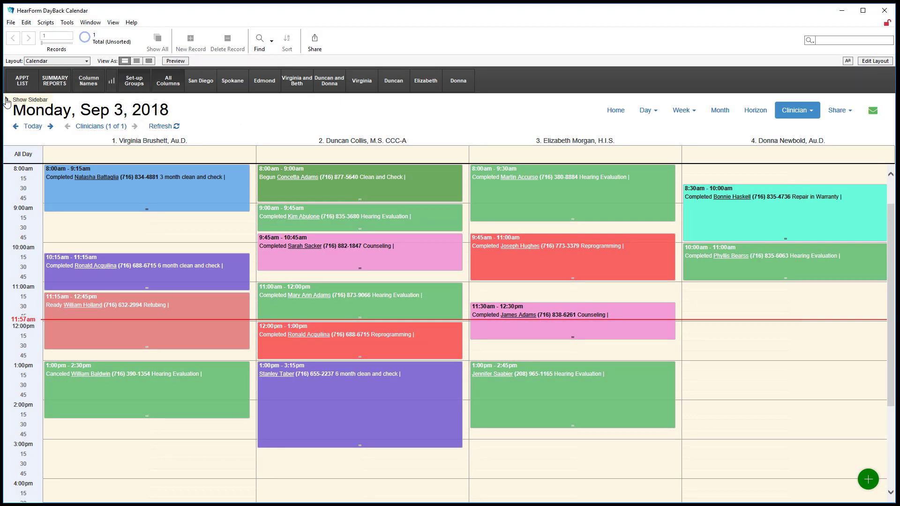
click(6, 100)
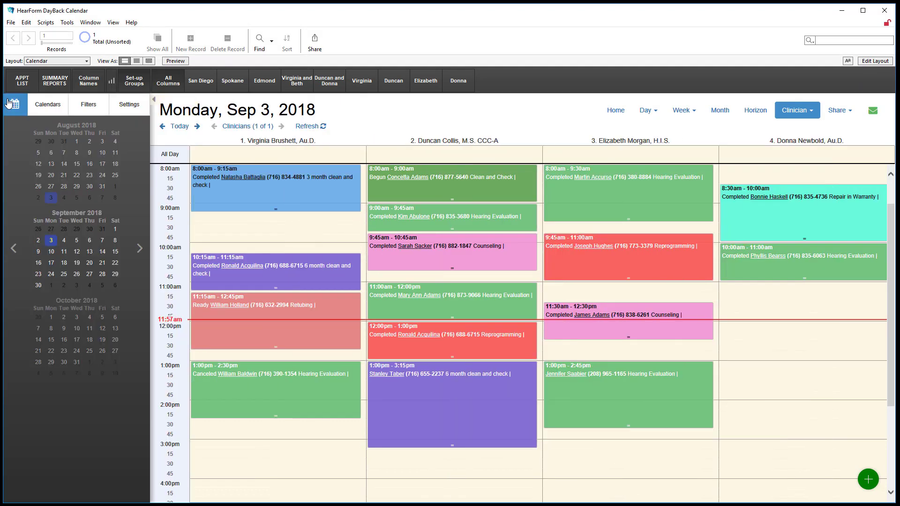
click(47, 105)
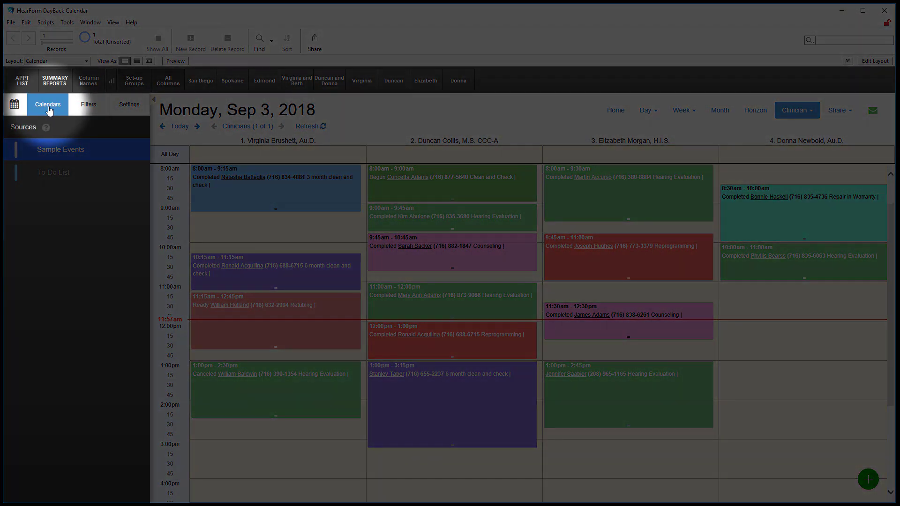
Filter appointments by 3 month clean and check, 6 month clean and check, and Hearing Evaluation, and clear the filters again
click(80, 109)
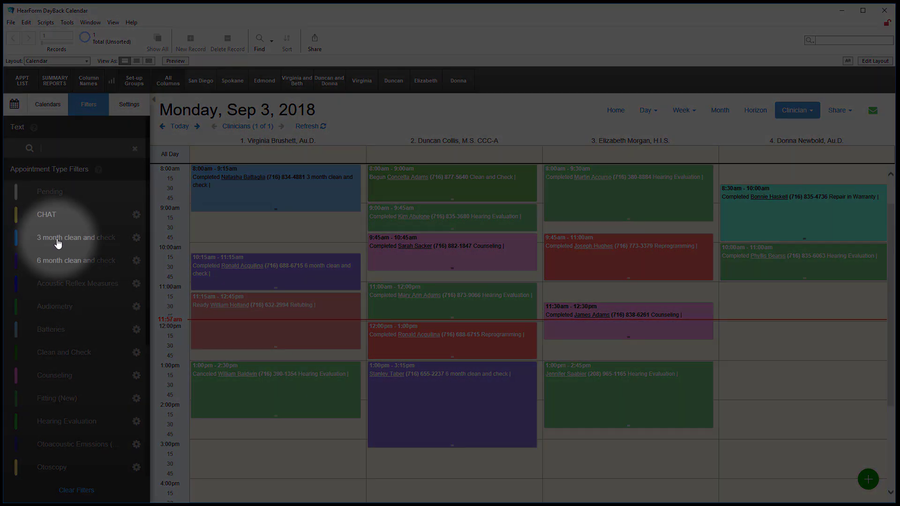
click(57, 242)
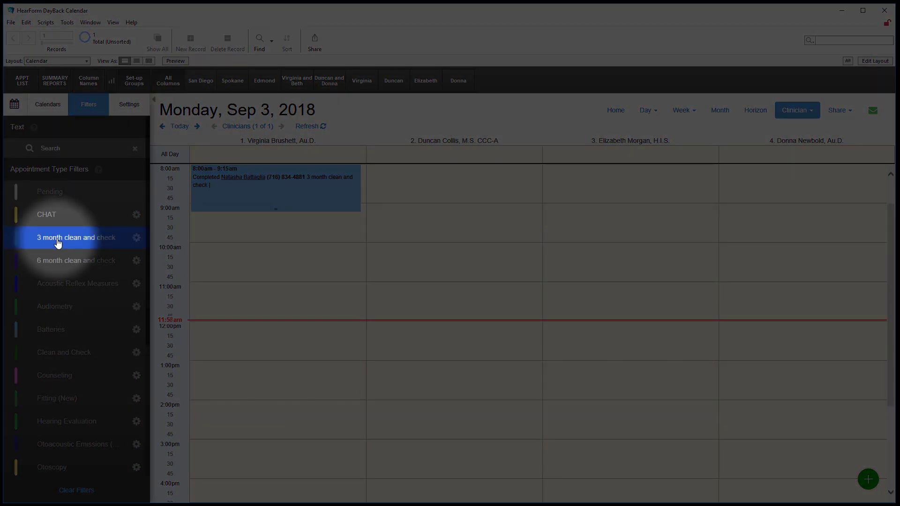
click(58, 261)
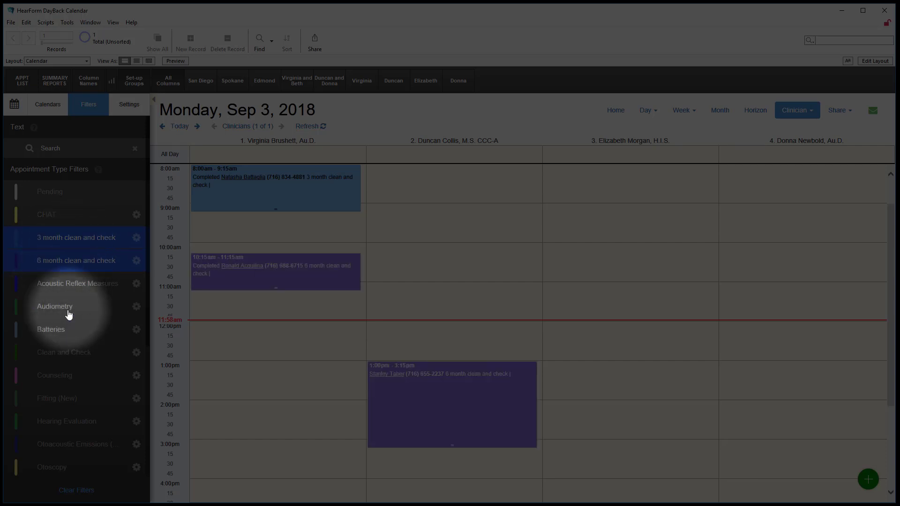
click(59, 421)
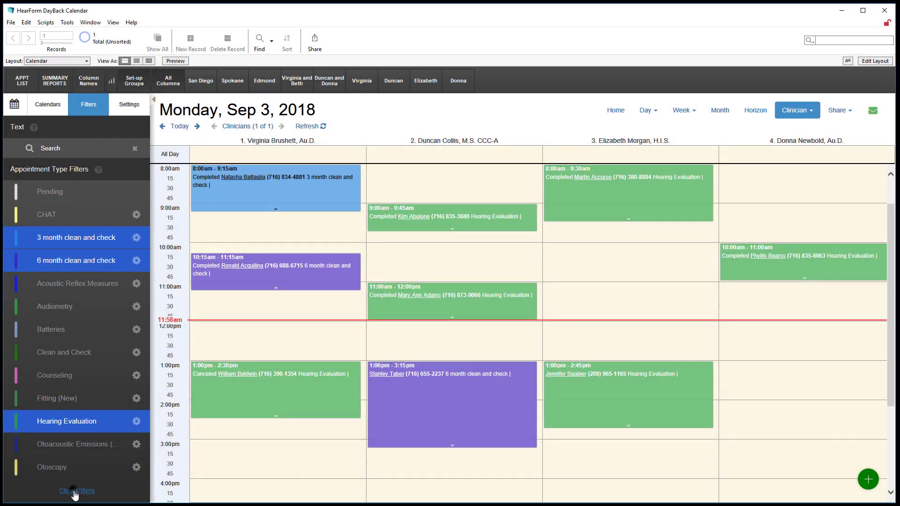
click(75, 491)
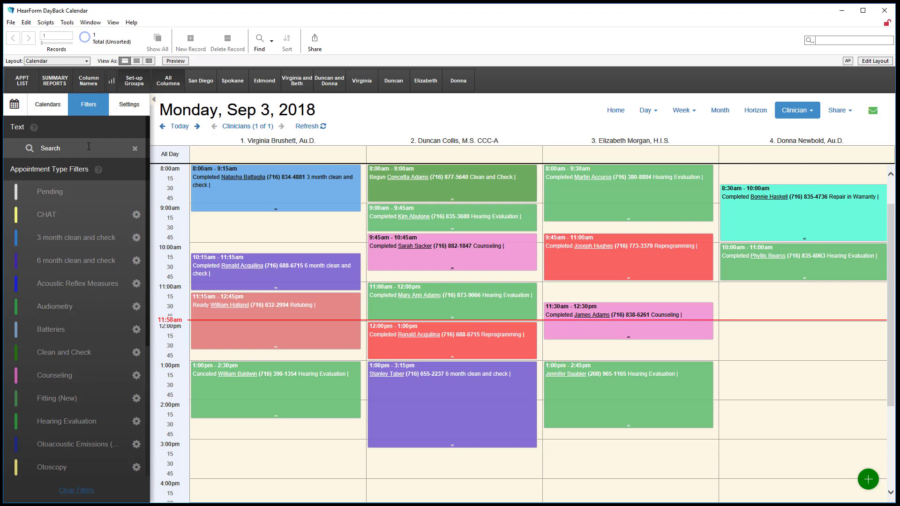
click(78, 491)
View the advanced filters by clinician and close them with no clinician selected
scroll(113, 131, down, 4)
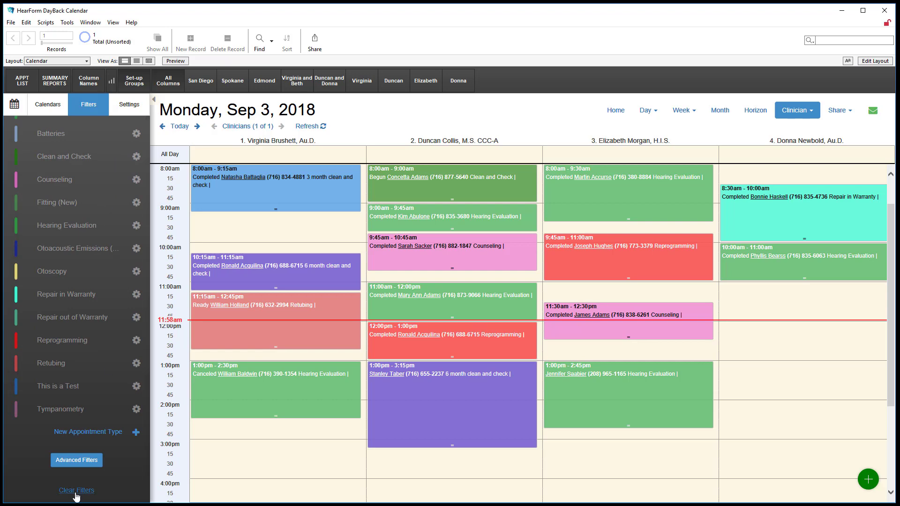
click(75, 460)
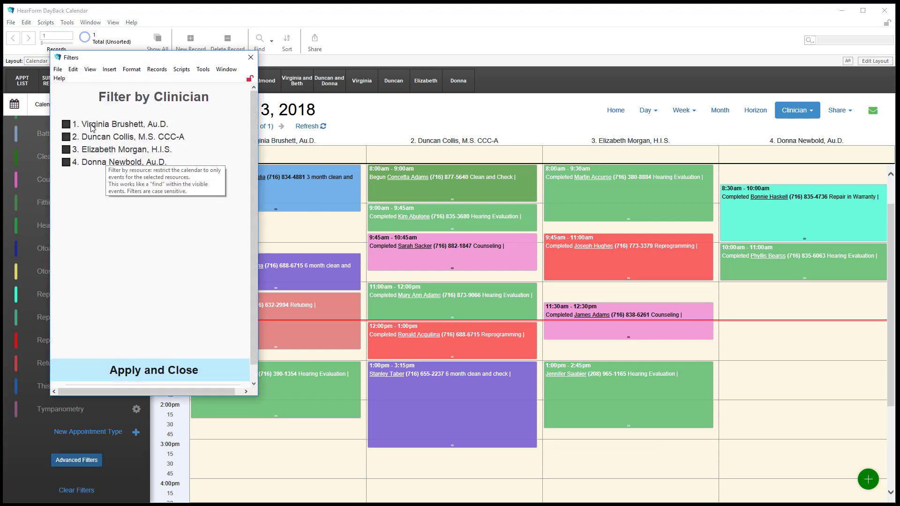
click(134, 369)
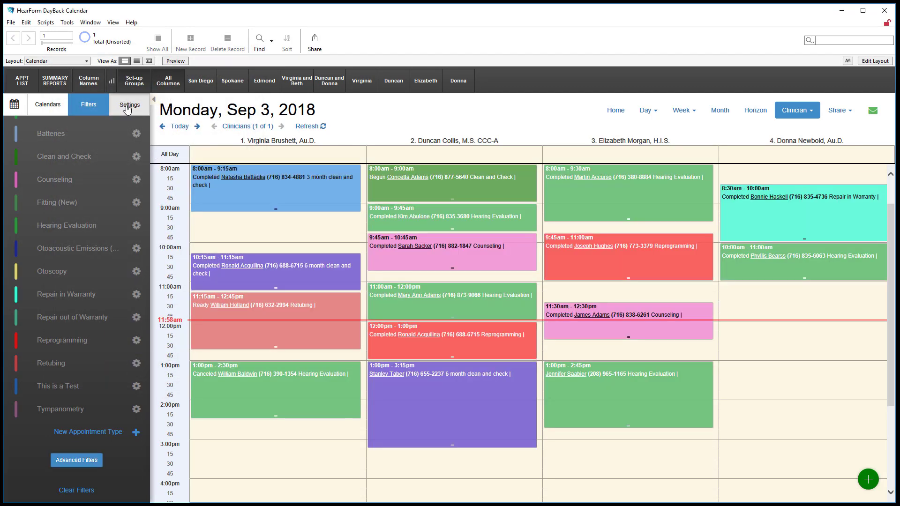
Review the calendar's time settings, the span of hours in the schedule and the available Time Scale options
click(127, 106)
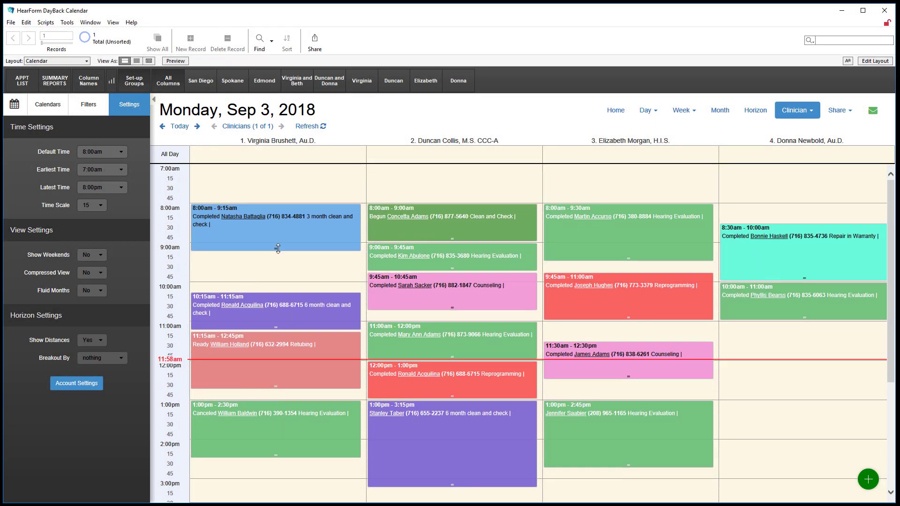
scroll(278, 249, down, 4)
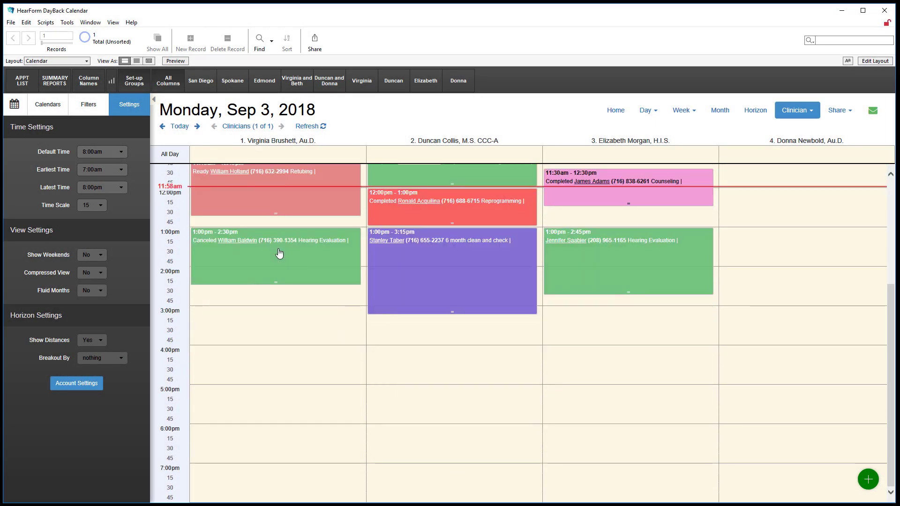
scroll(282, 256, up, 4)
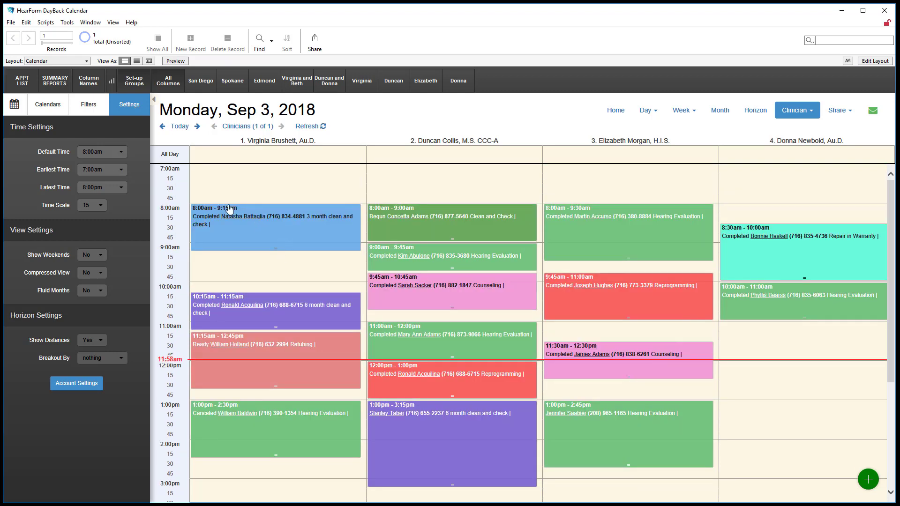
click(91, 204)
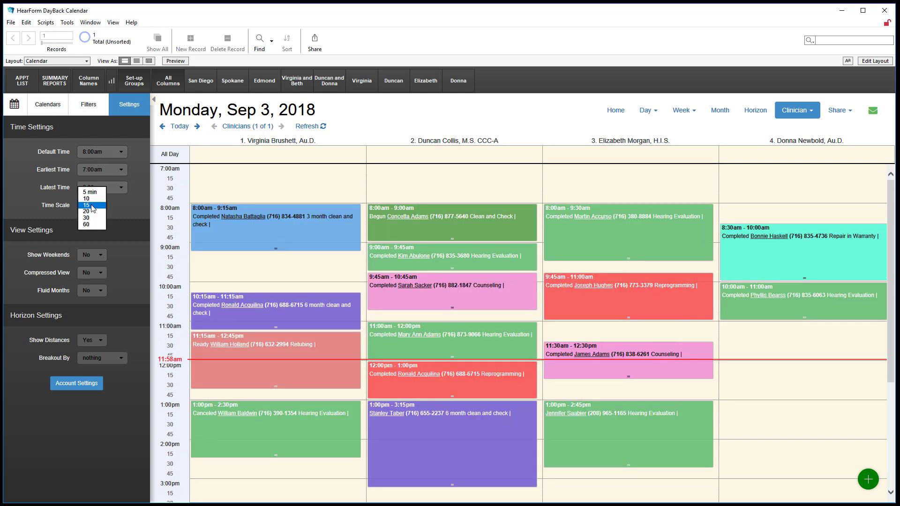
click(130, 204)
Enable Show Weekends to check Sunday, Sep 2, 2018, and set it back to No on Monday's schedule
click(92, 255)
click(91, 248)
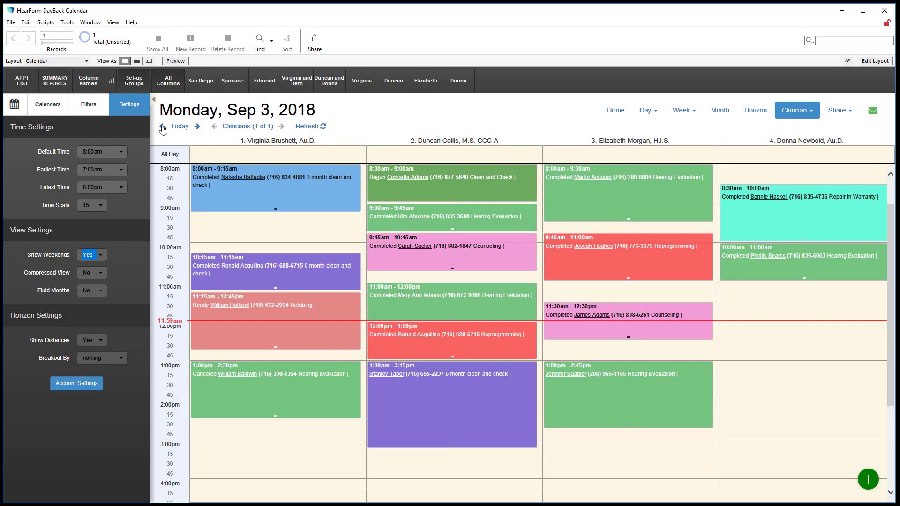
click(163, 126)
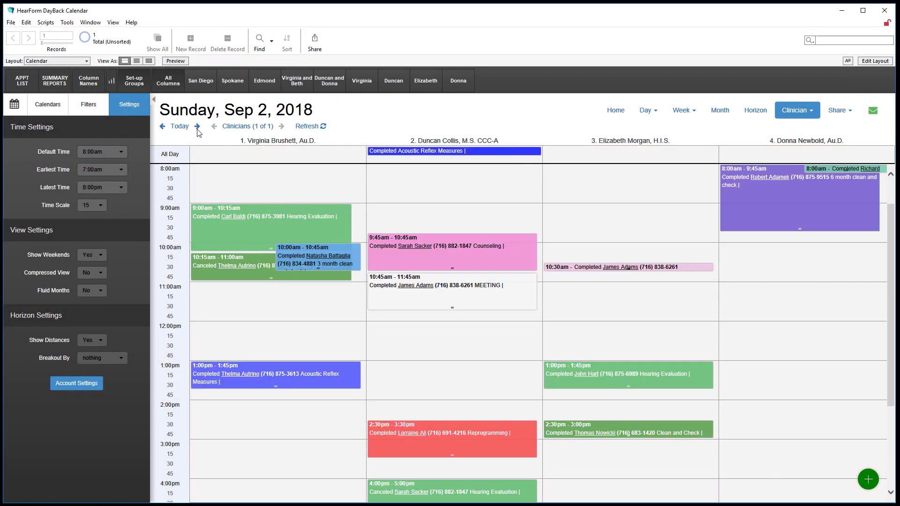
click(198, 126)
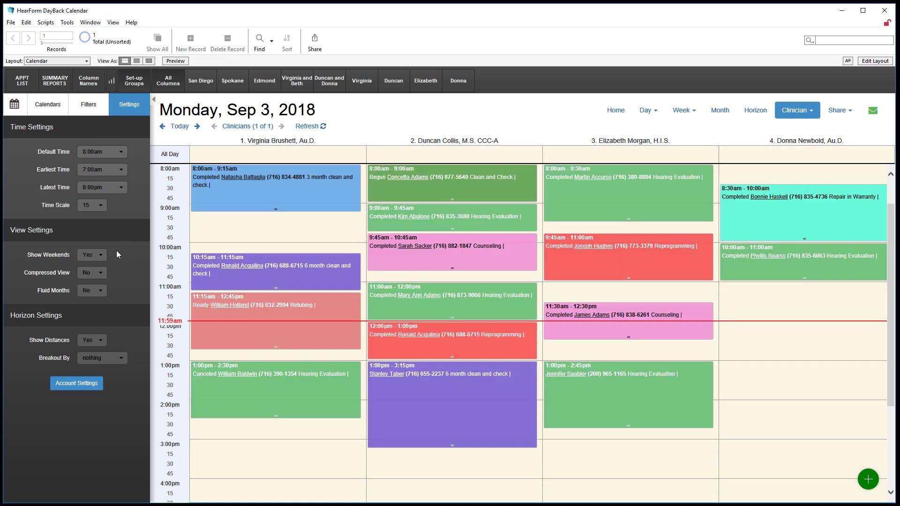
click(100, 255)
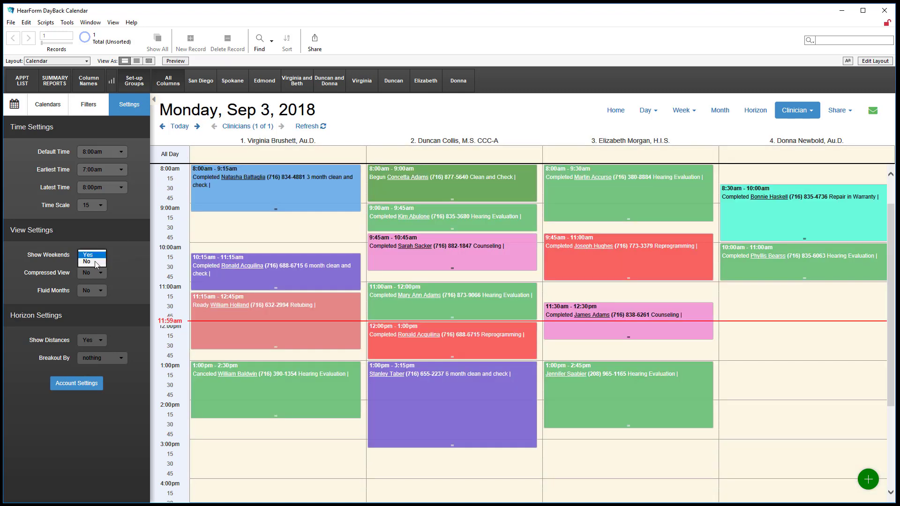
click(95, 263)
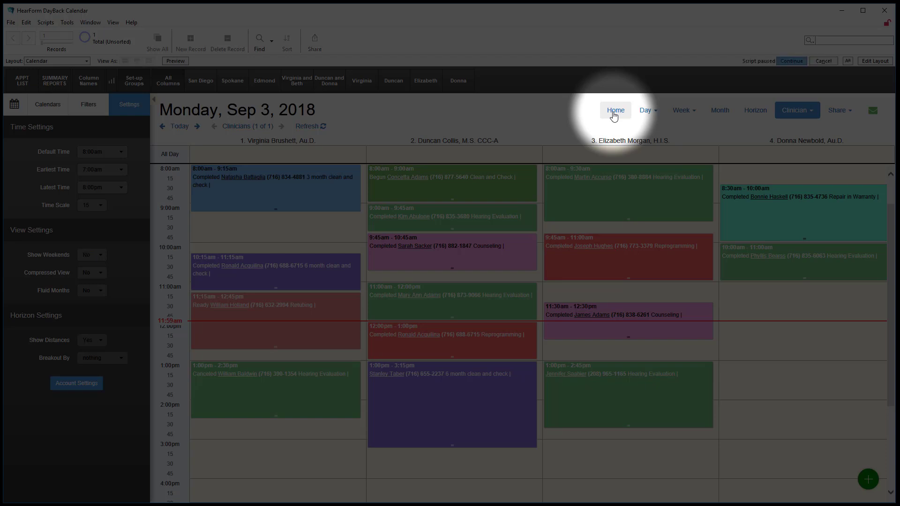
Cancel the paused script and view Monday's appointments in the Day Schedule and Day List views
click(614, 112)
click(837, 58)
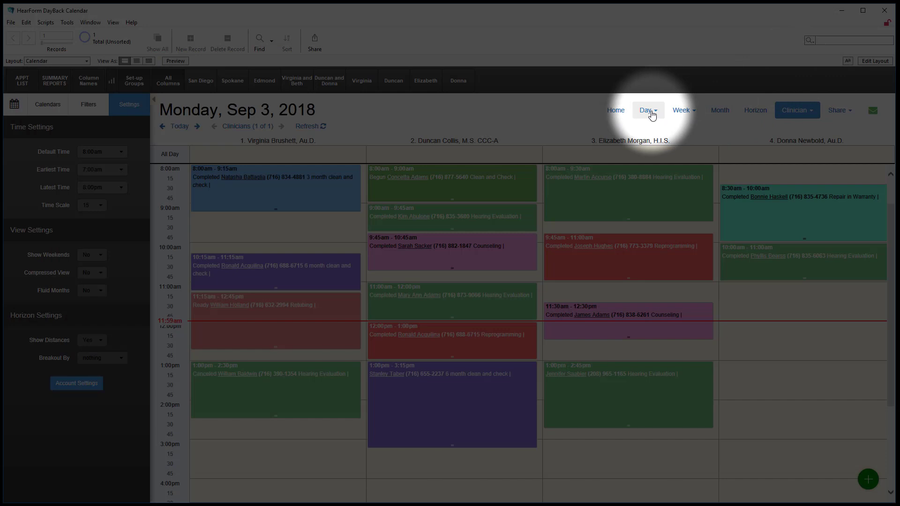
click(651, 113)
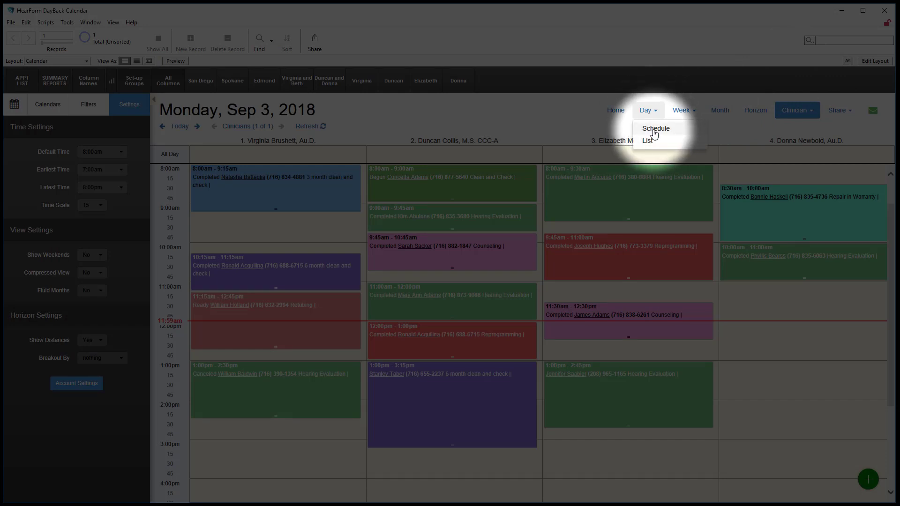
click(655, 129)
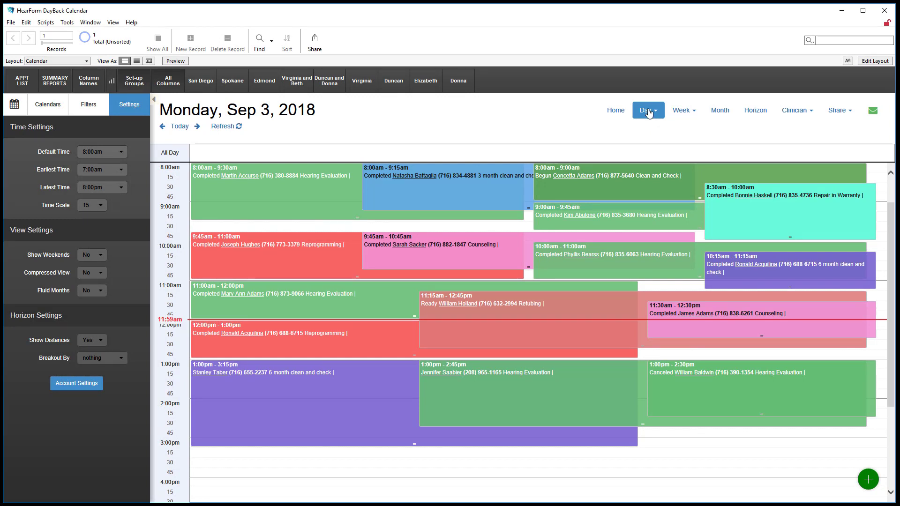
click(649, 113)
click(647, 142)
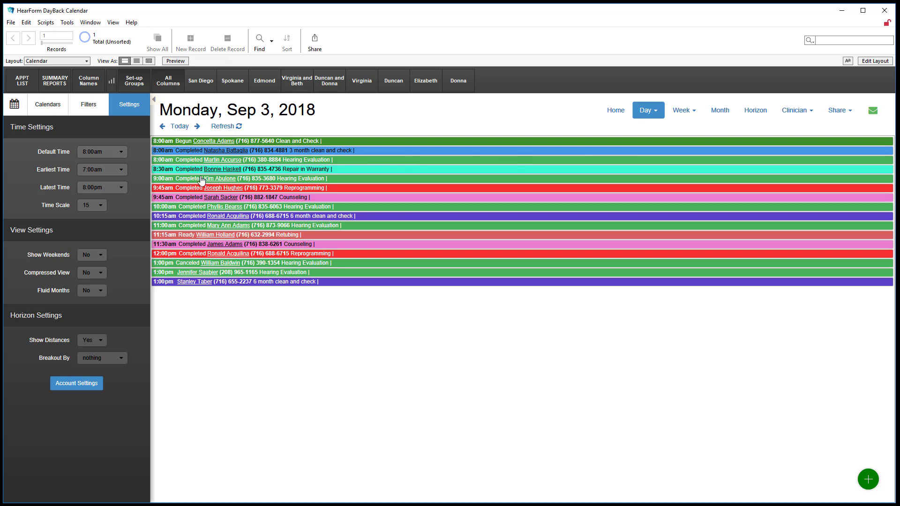
Switch the calendar to the Week Schedule view
click(678, 116)
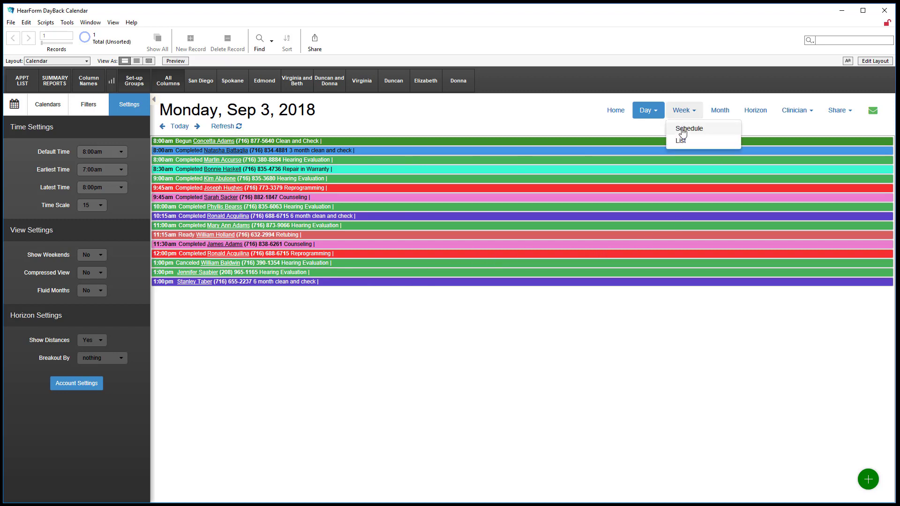
click(680, 130)
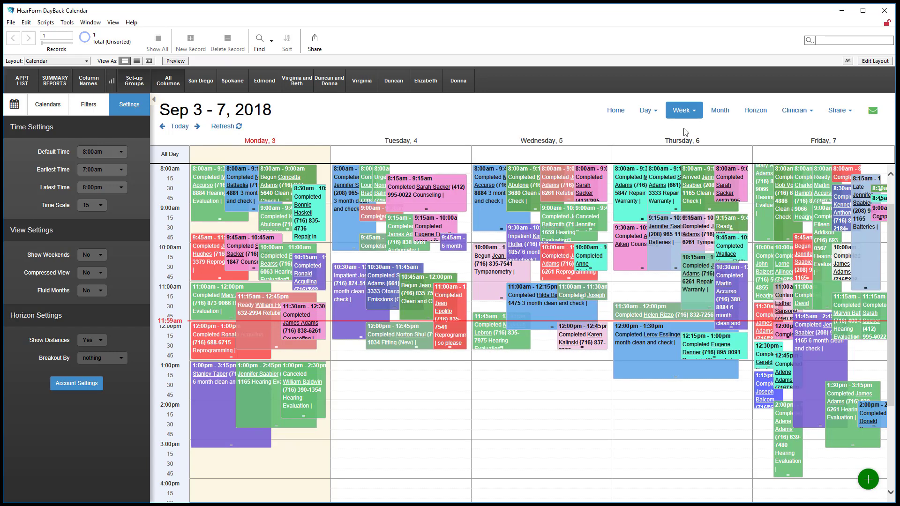
Filter the week's appointments to the first listed clinician through the advanced filters, and clear the filter again
click(92, 112)
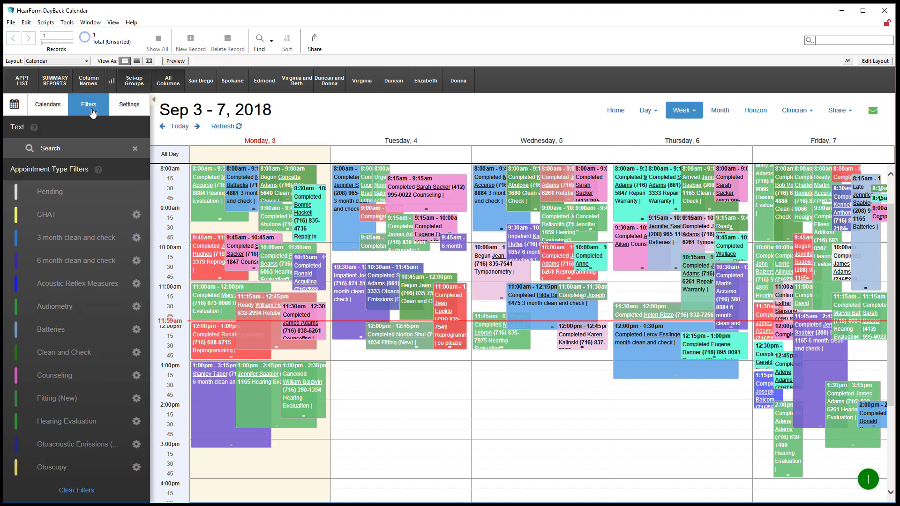
scroll(48, 361, down, 5)
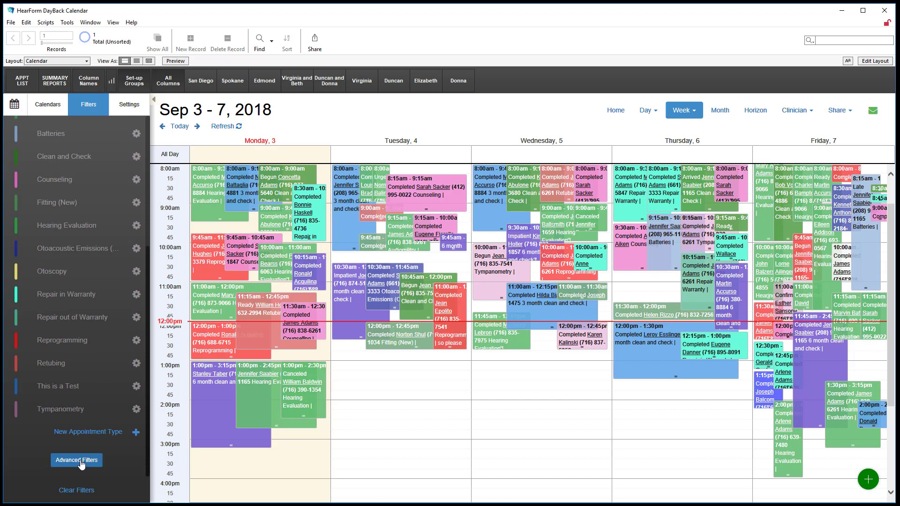
click(77, 461)
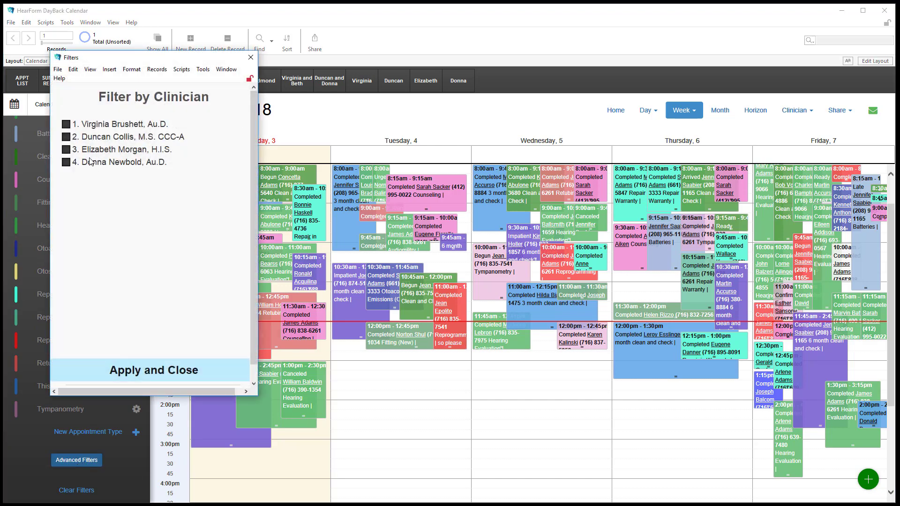
click(66, 125)
click(121, 373)
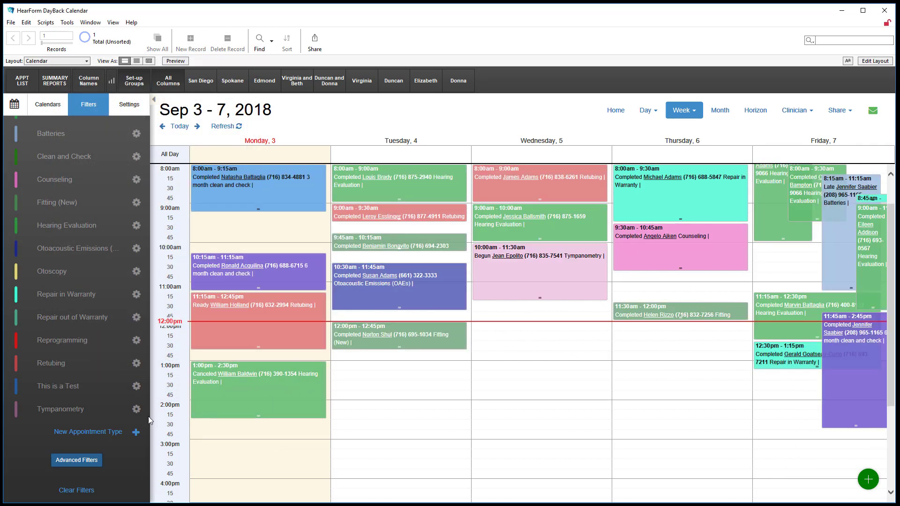
click(78, 491)
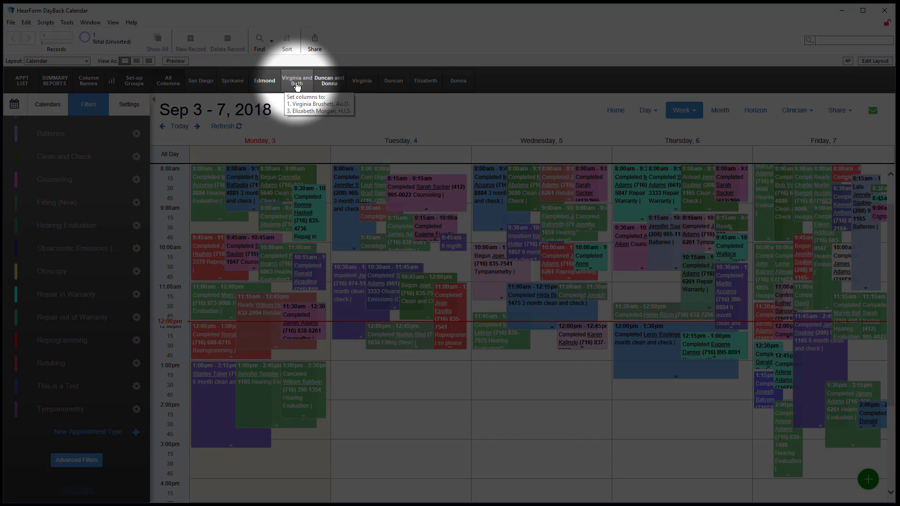
Compare the week's schedule for both two-clinician groups and for three single clinicians, and show all columns again
click(297, 82)
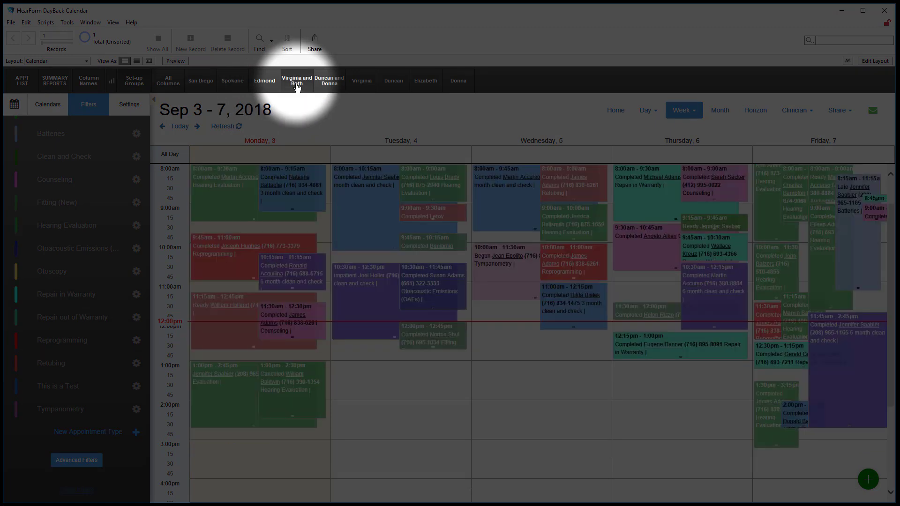
click(358, 82)
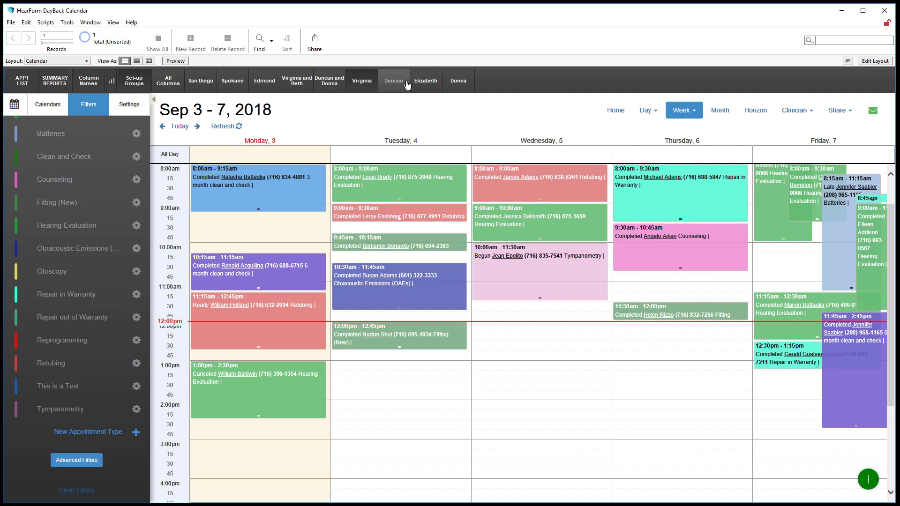
click(424, 82)
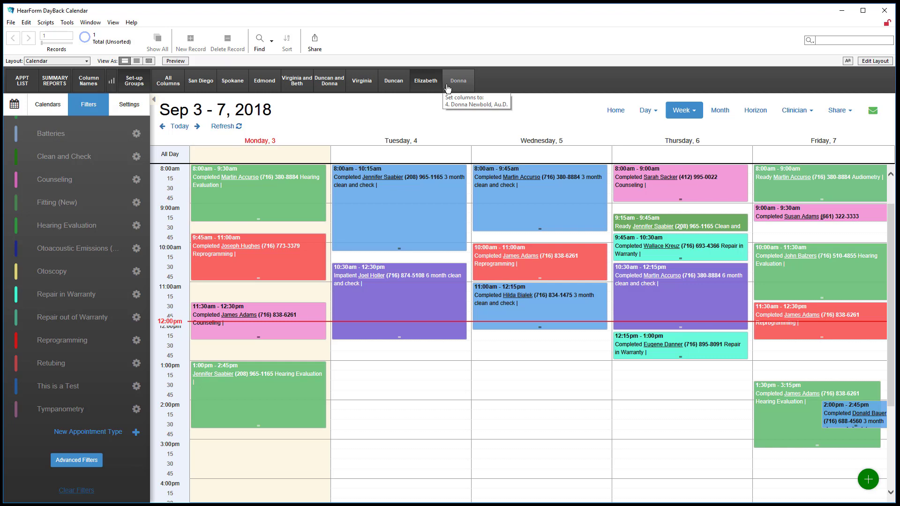
click(460, 82)
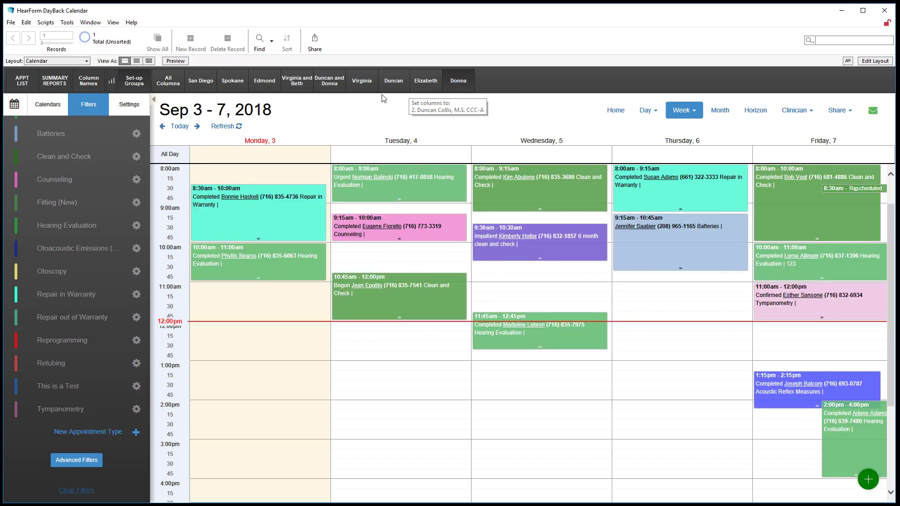
click(325, 83)
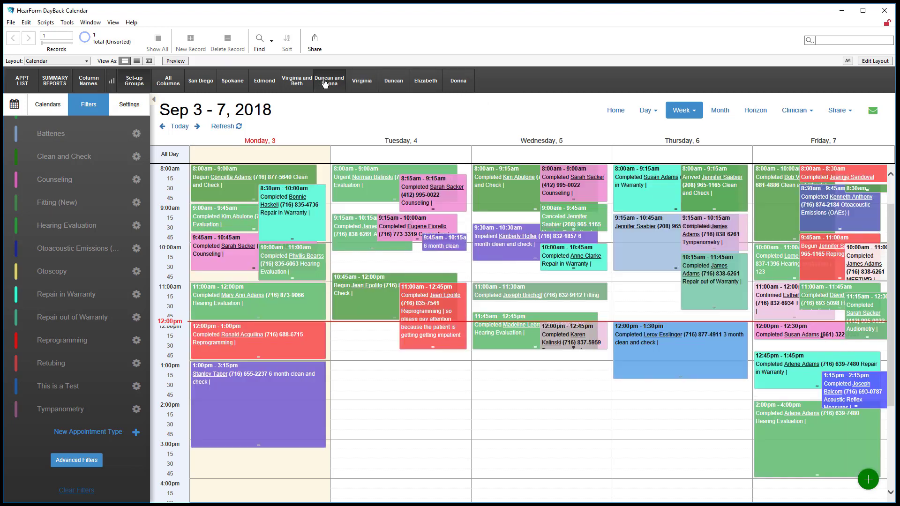
click(174, 84)
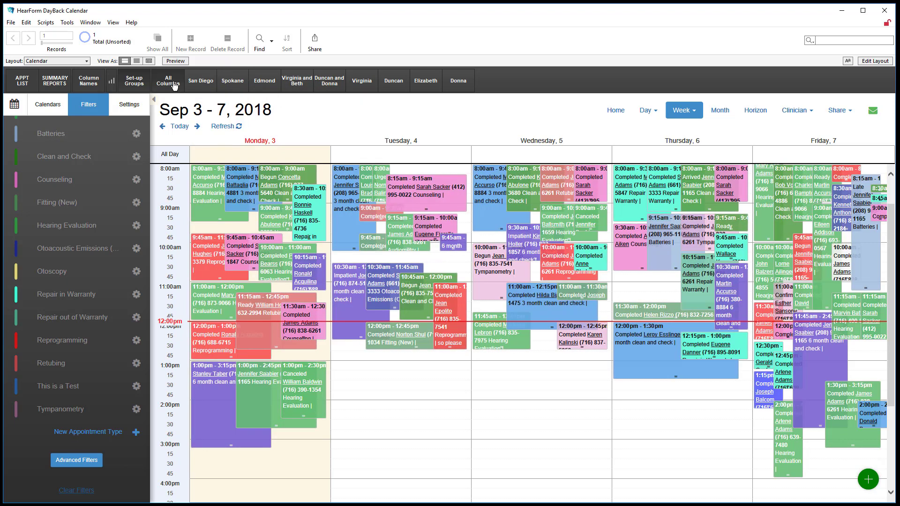
View the week's appointments for the San Diego, Spokane and Edmond column groups in turn
click(196, 88)
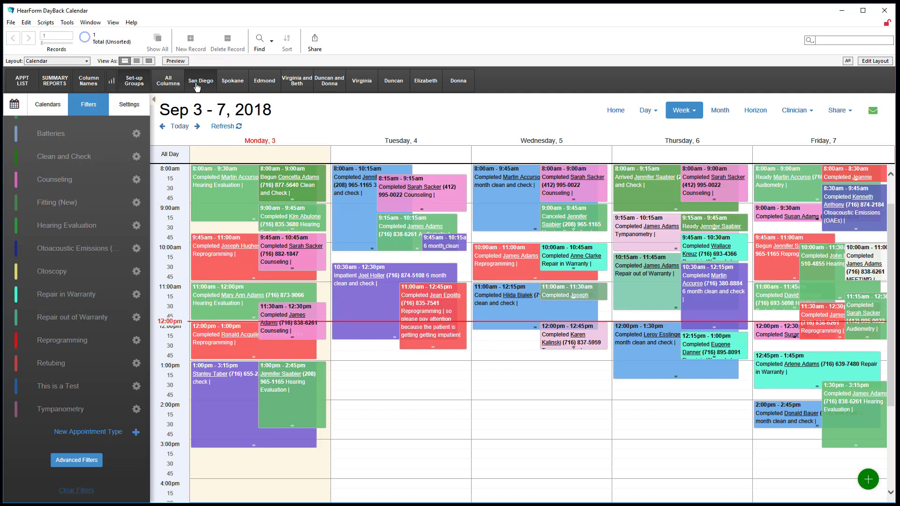
click(230, 87)
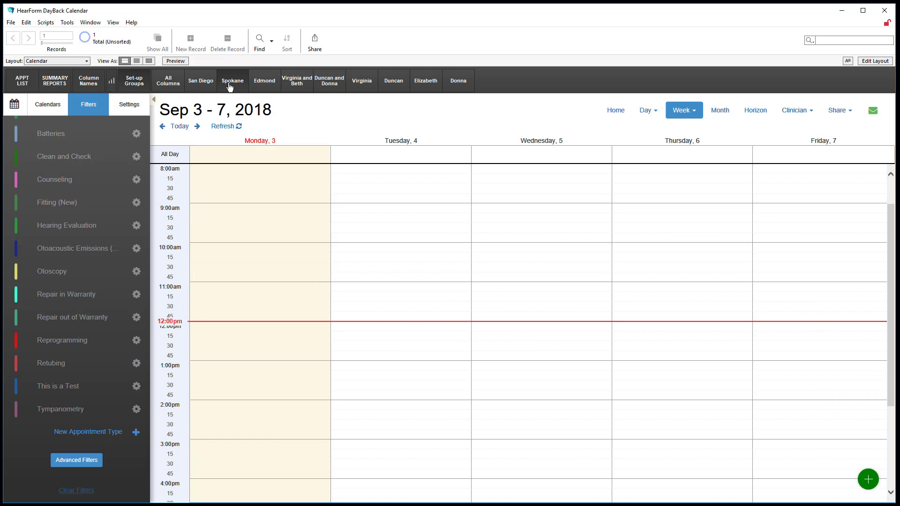
click(269, 87)
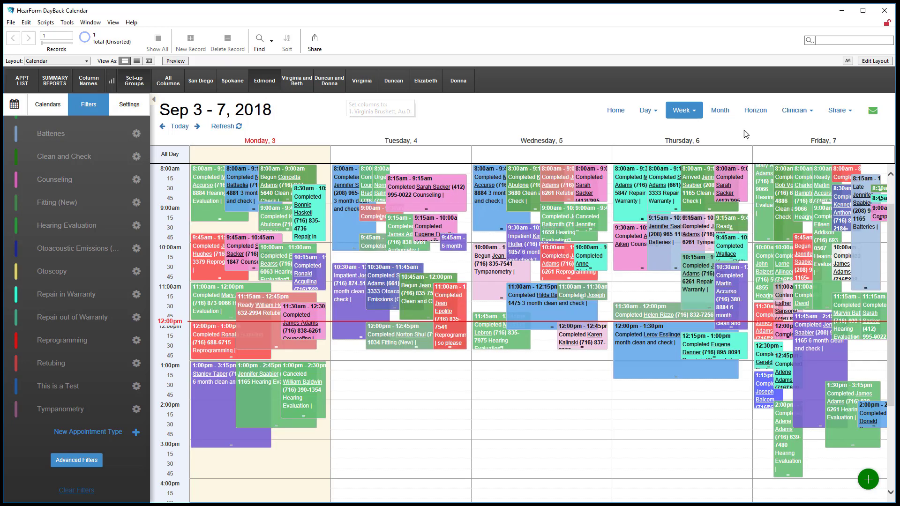
Switch to the Clinician Schedule view and compare Monday's columns for the San Diego, Spokane and Edmond groups
click(809, 115)
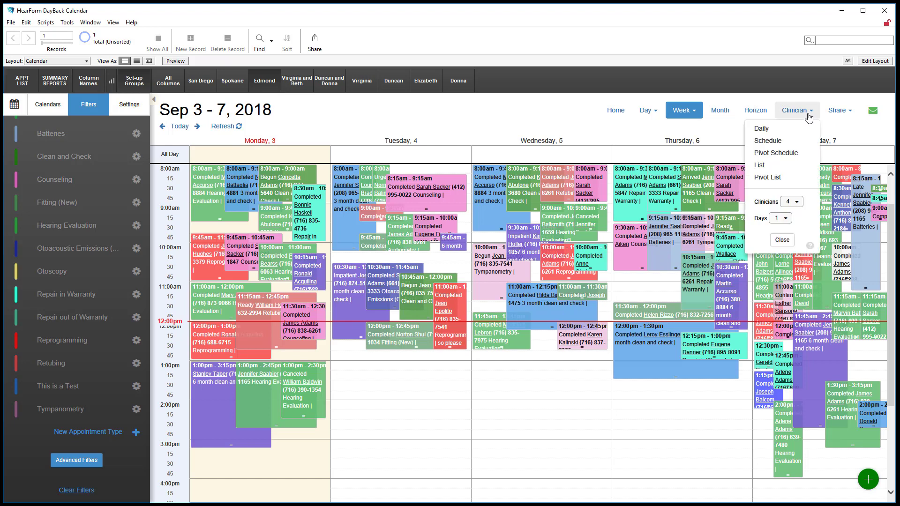
click(768, 140)
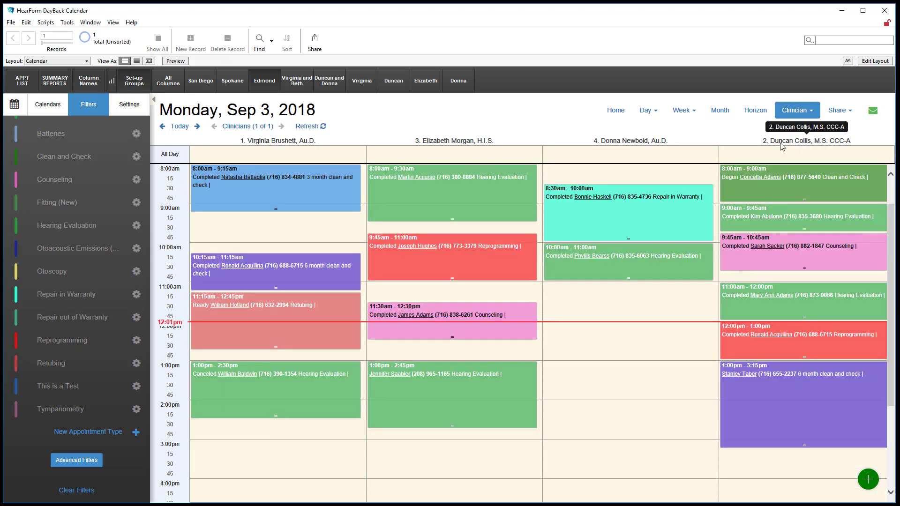
click(199, 84)
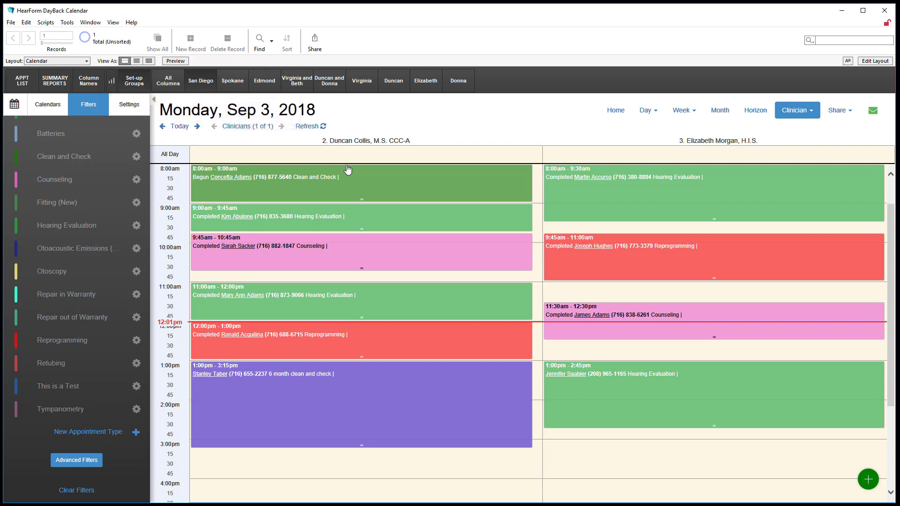
click(241, 83)
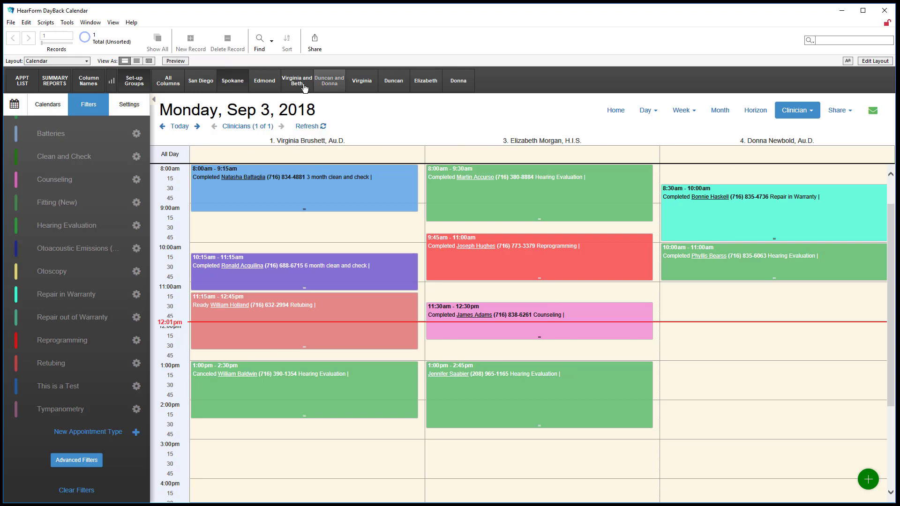
click(274, 84)
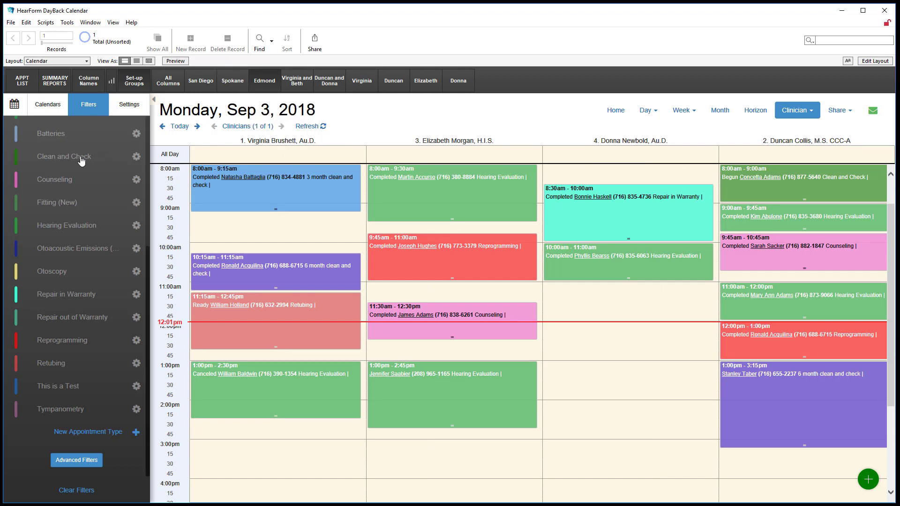
Filter Monday's appointments by 3 month clean and check, 6 month clean and check, Clean and Check and Hearing Evaluation, and clear the filters
scroll(78, 158, up, 5)
click(55, 238)
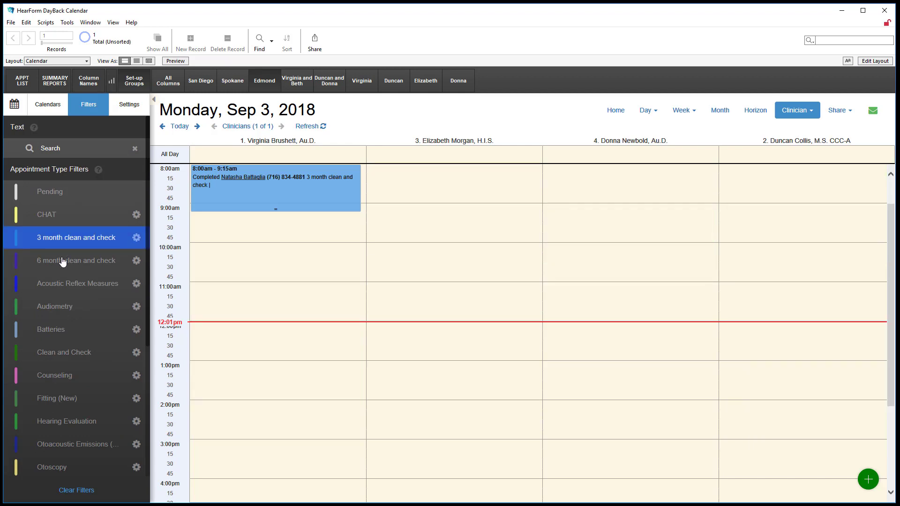
click(62, 262)
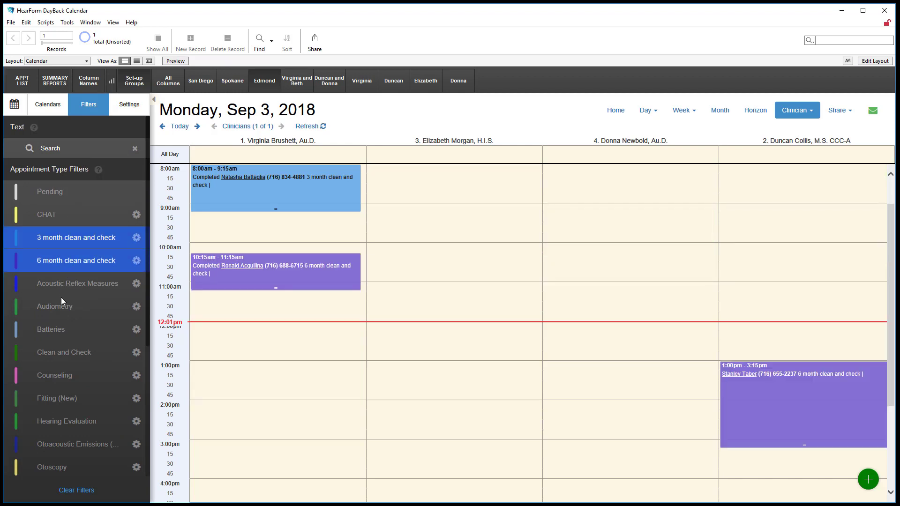
click(62, 354)
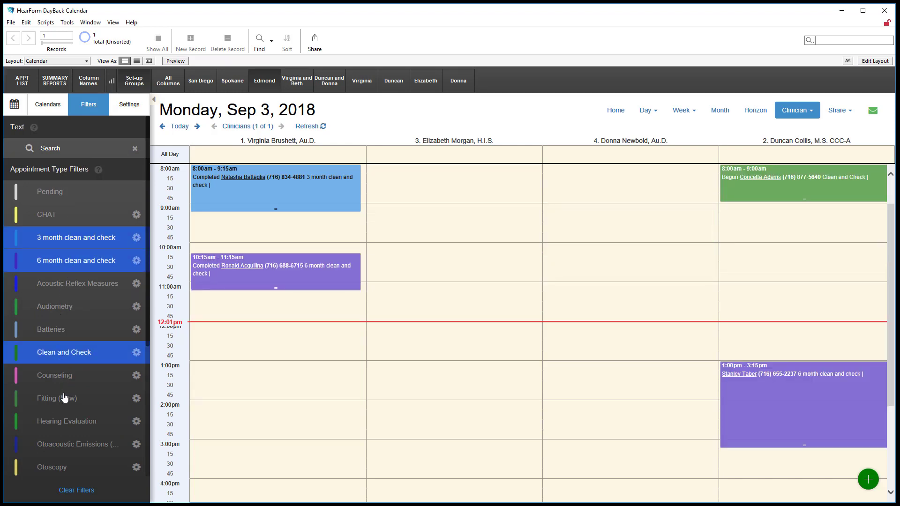
click(61, 422)
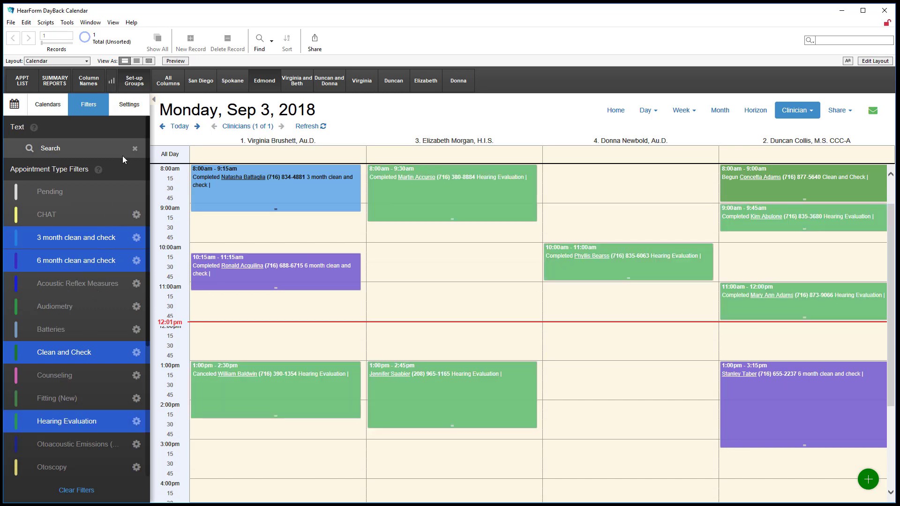
scroll(112, 248, down, 3)
click(78, 490)
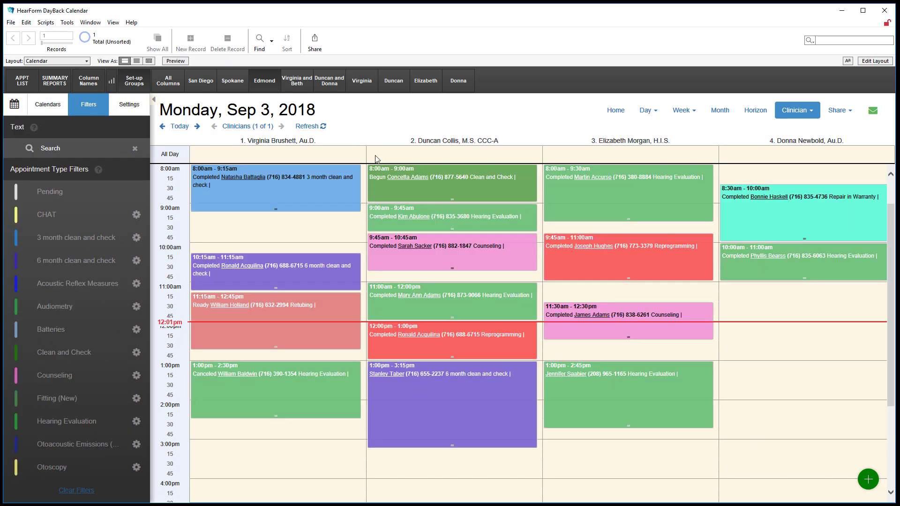
Switch to the clinicians' Pivot Schedule view and browse the time range forward to 3:00pm and back to 8:00am
click(787, 112)
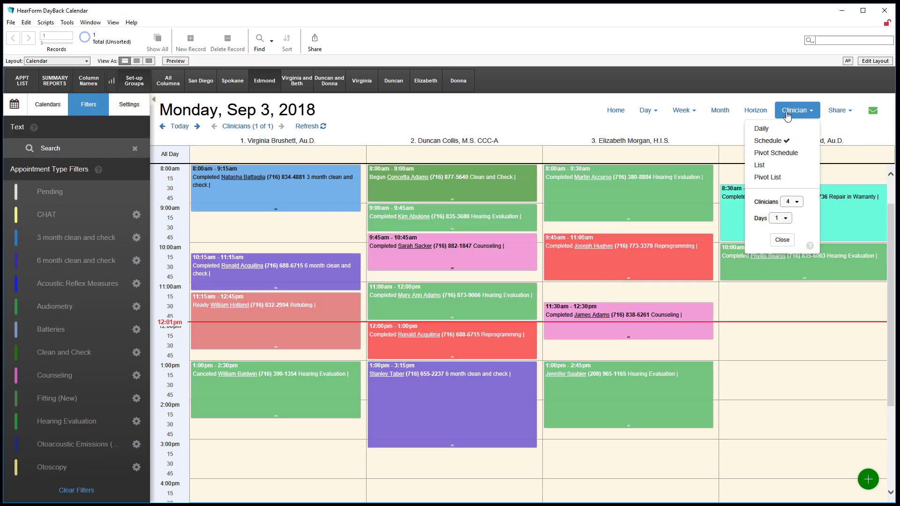
click(773, 154)
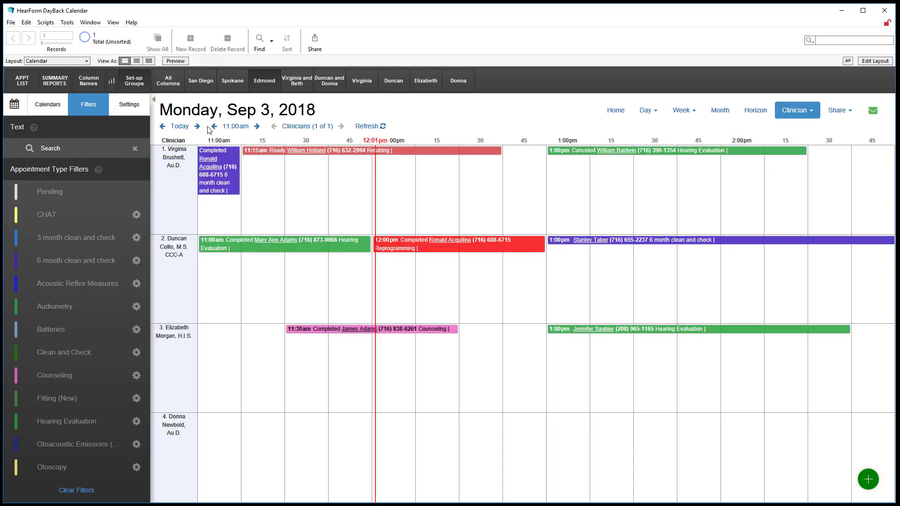
click(258, 131)
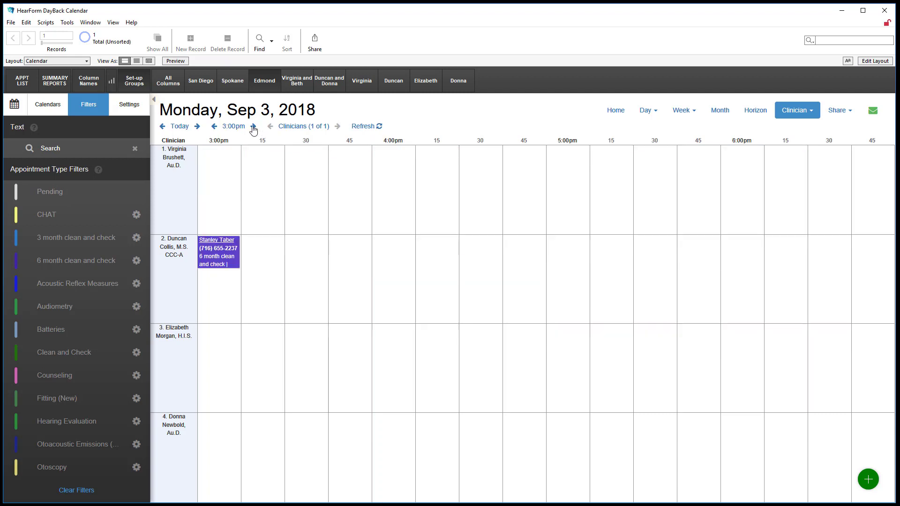
click(215, 126)
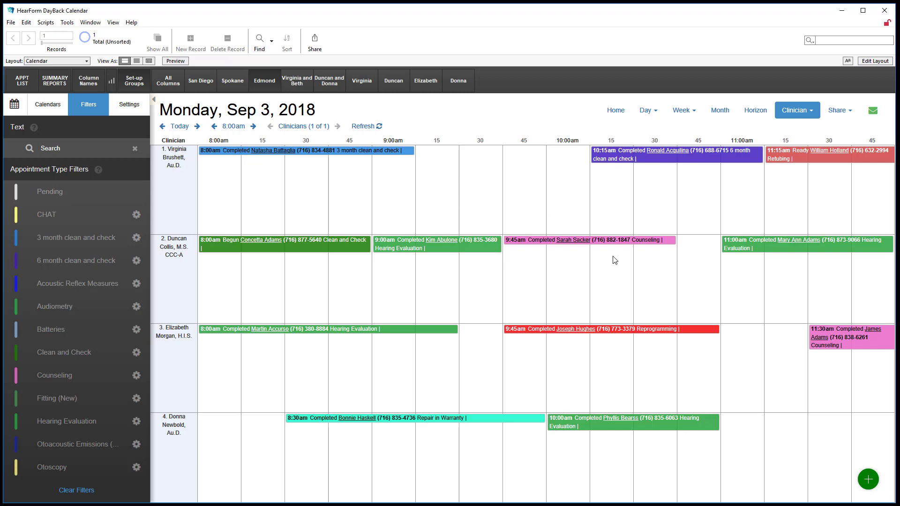
View Monday's appointments in the clinician List and Pivot List views, and return to the clinician Schedule view
click(802, 112)
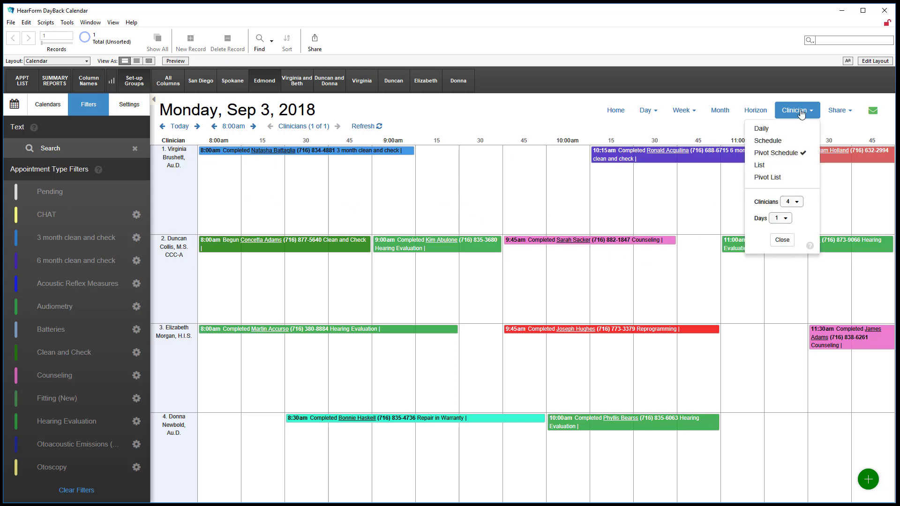
click(778, 165)
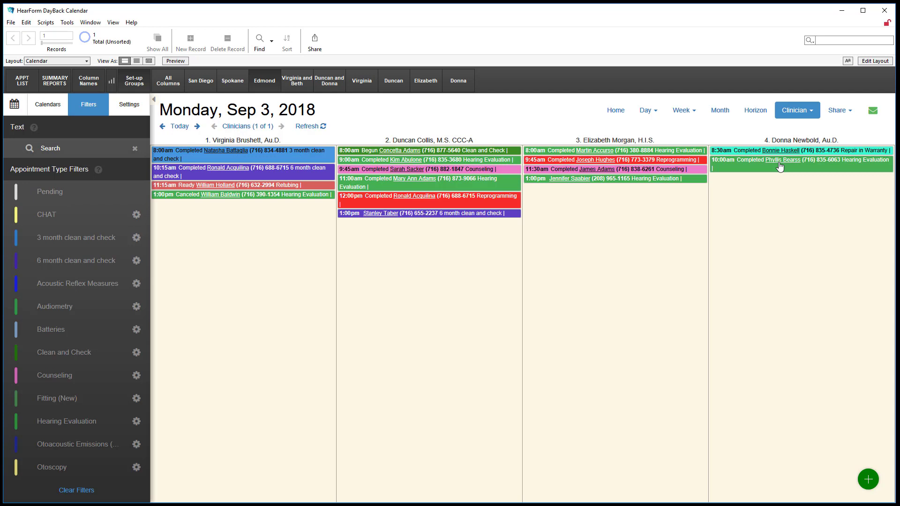
click(797, 113)
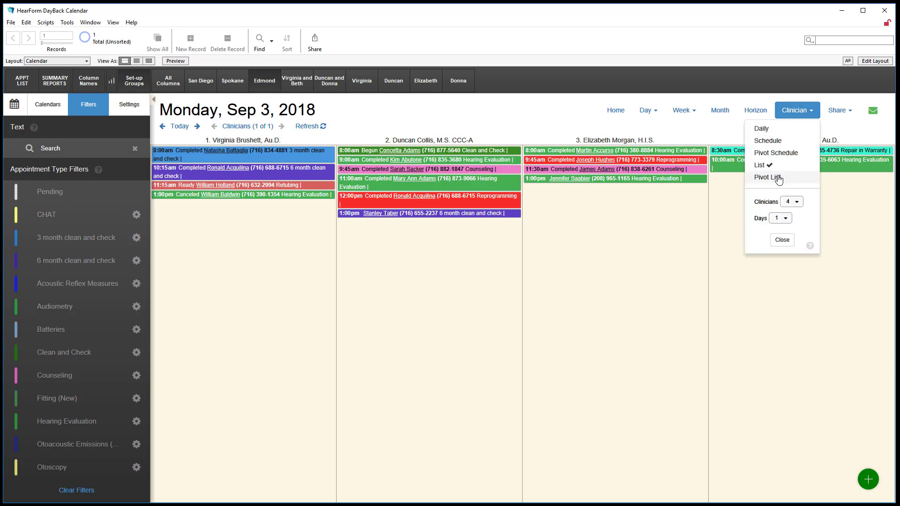
click(778, 178)
click(794, 118)
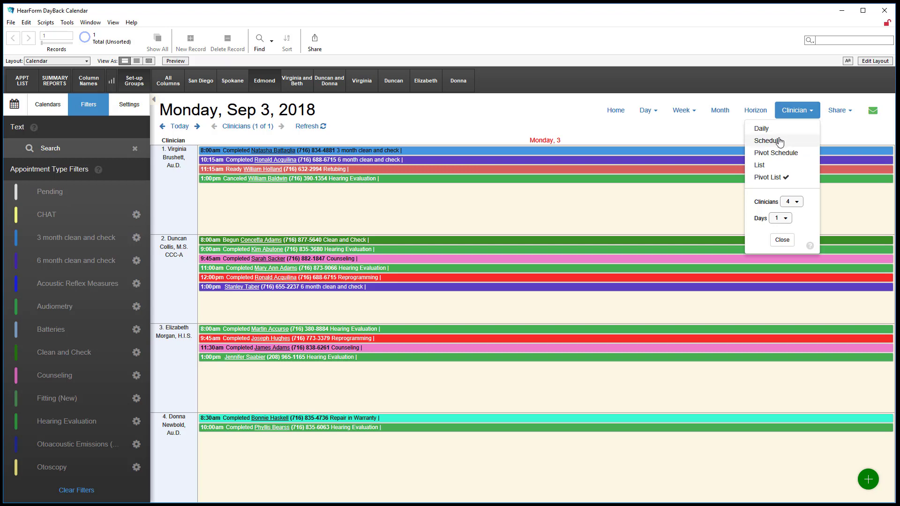
click(769, 141)
Set the clinician schedule to show 2 clinicians over 3 days, and close the view options
click(804, 114)
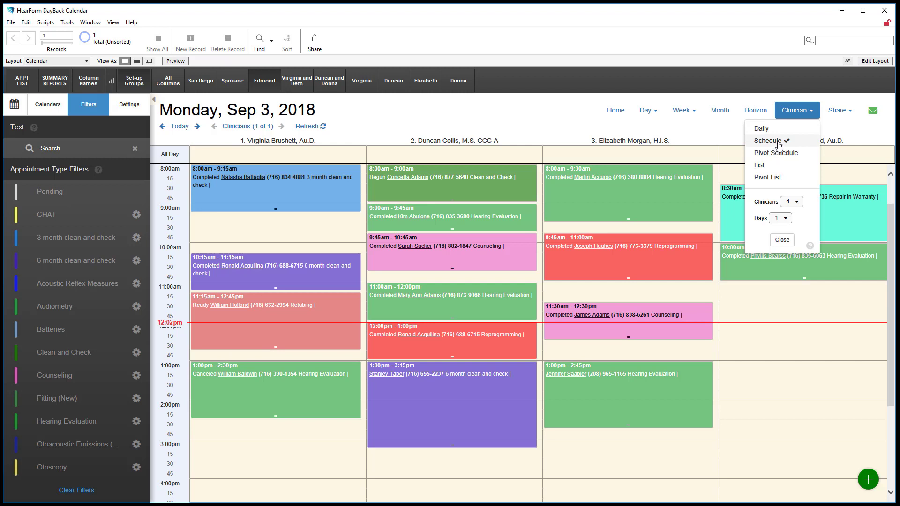
click(796, 202)
click(795, 189)
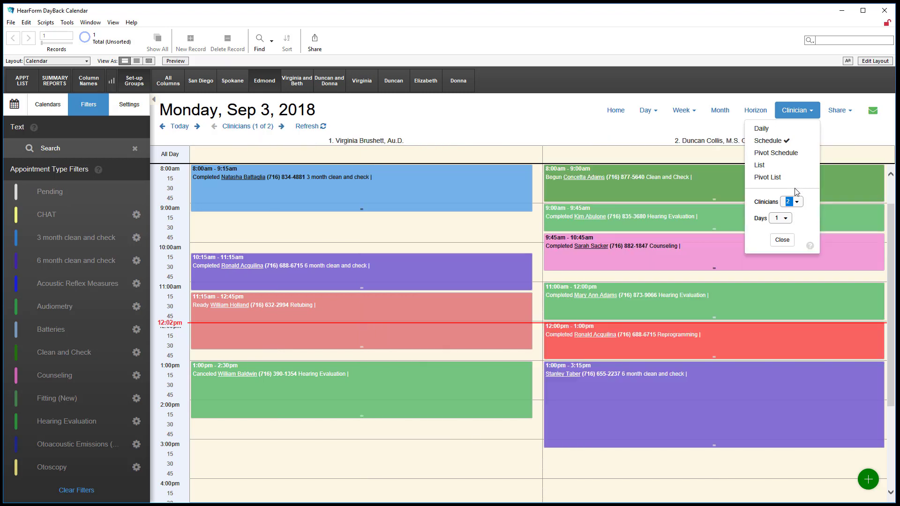
click(785, 219)
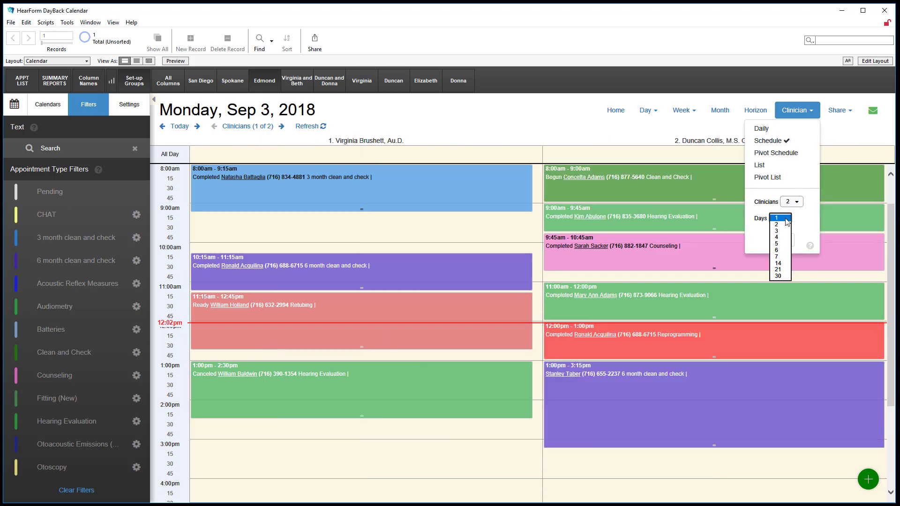
click(781, 230)
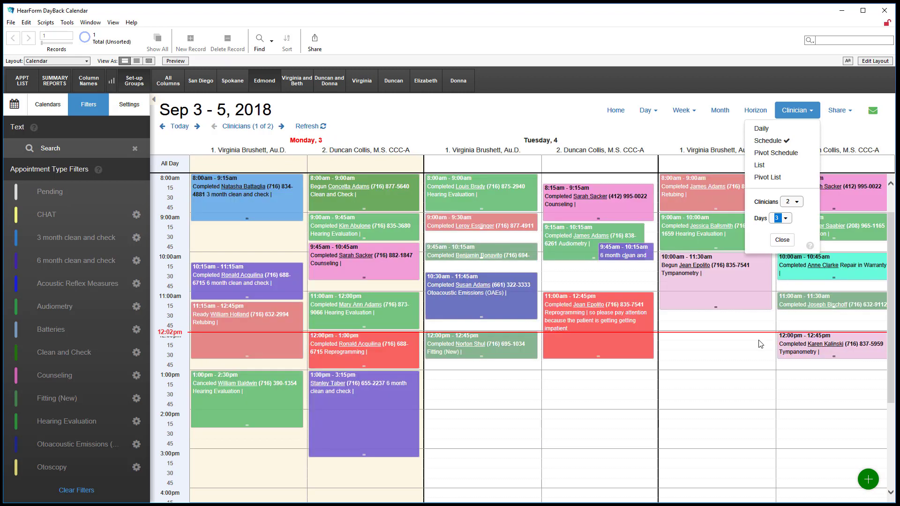
click(781, 241)
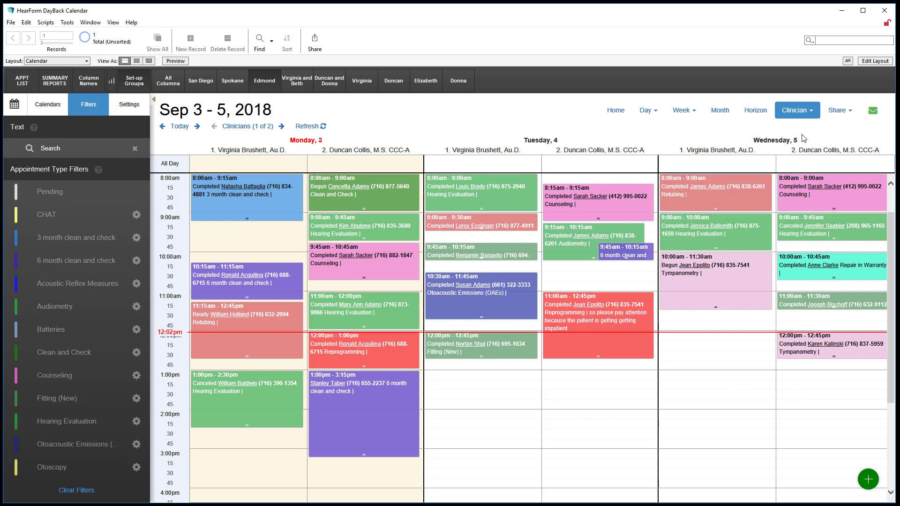
Set the clinician schedule back to 4 clinicians and 1 day
click(803, 114)
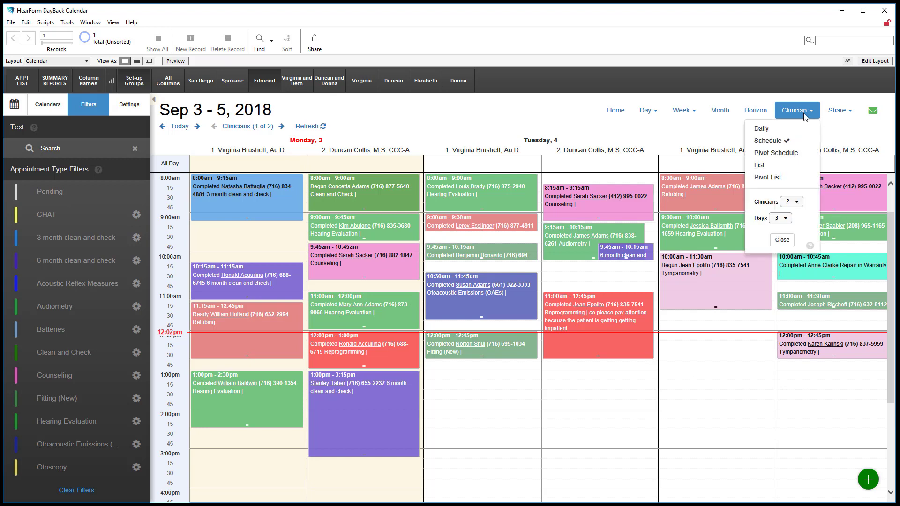
click(791, 206)
click(787, 216)
click(787, 218)
click(780, 205)
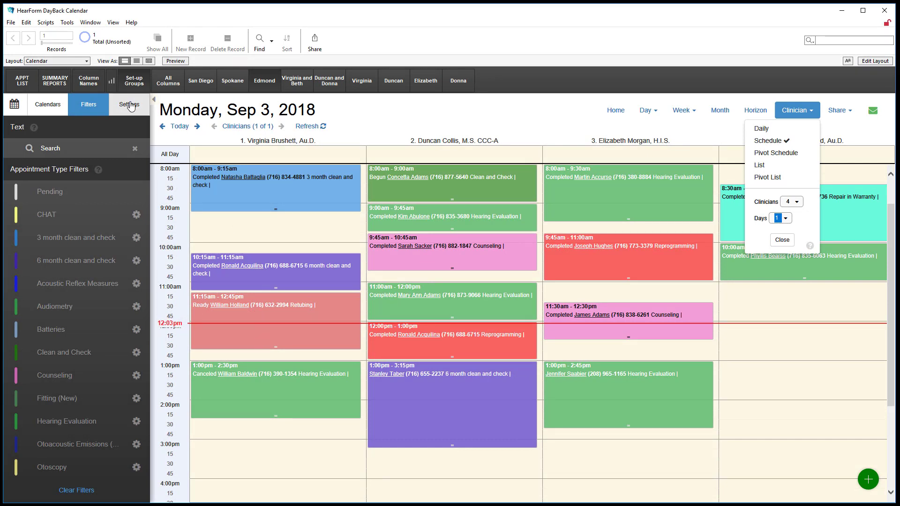
Show the Week Schedule view filtered to the 3 month and 6 month clean and check appointment types
click(684, 113)
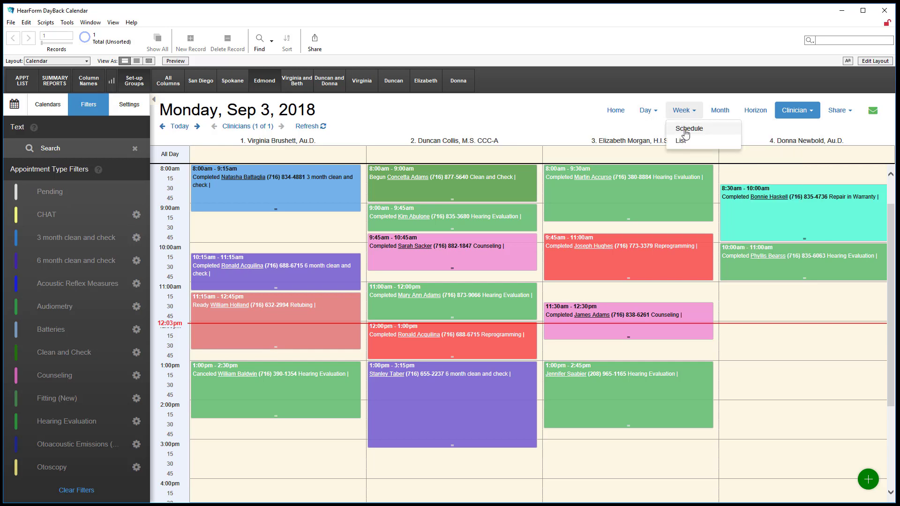
click(684, 133)
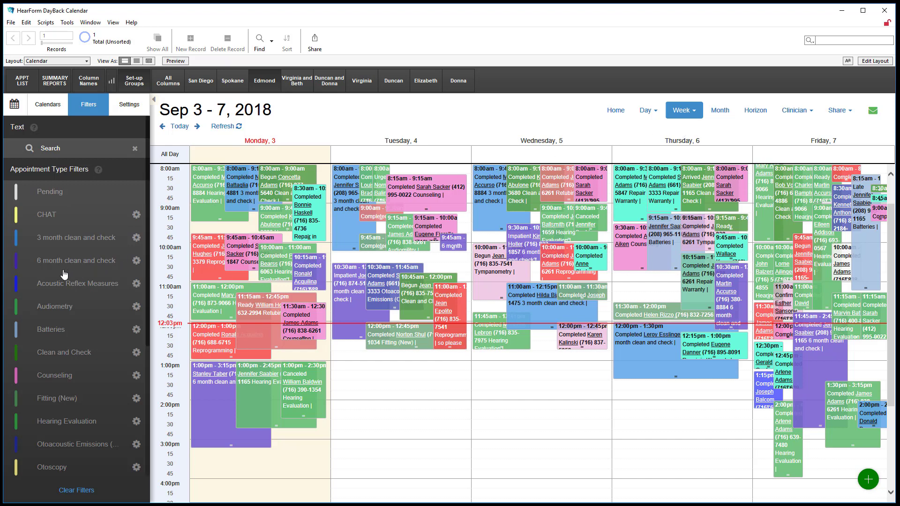
click(65, 238)
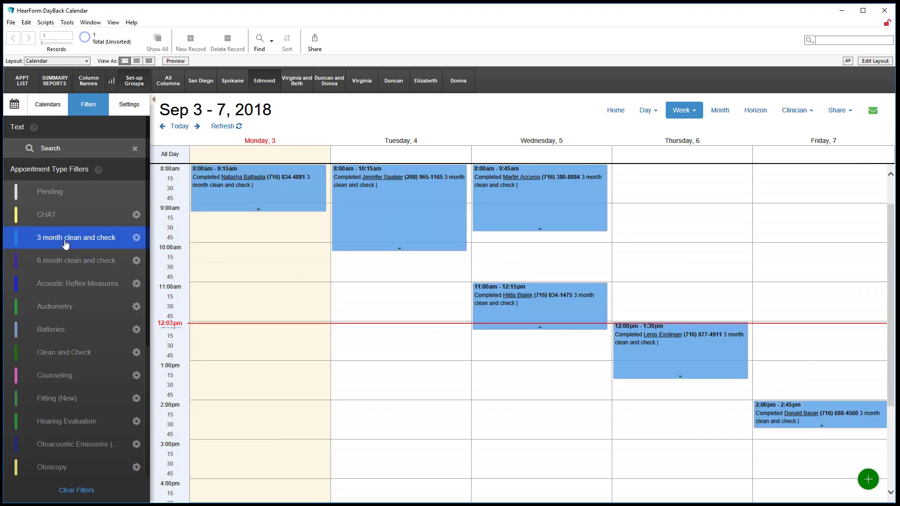
click(62, 261)
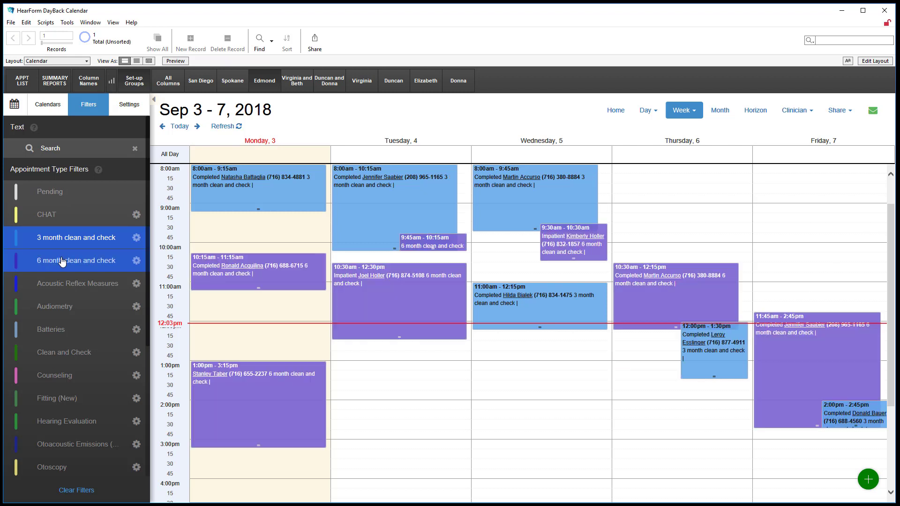
Remove both clean and check filters and switch the calendar to the Month view
click(63, 262)
click(64, 238)
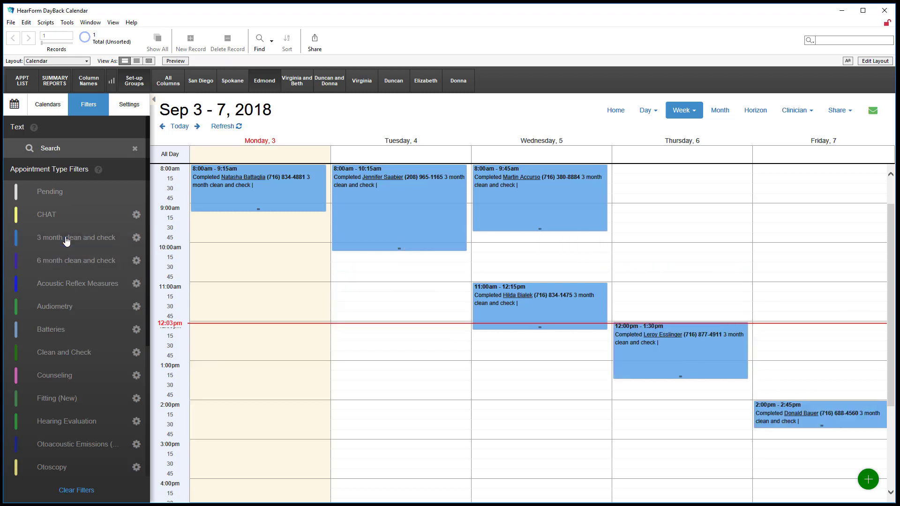
click(719, 112)
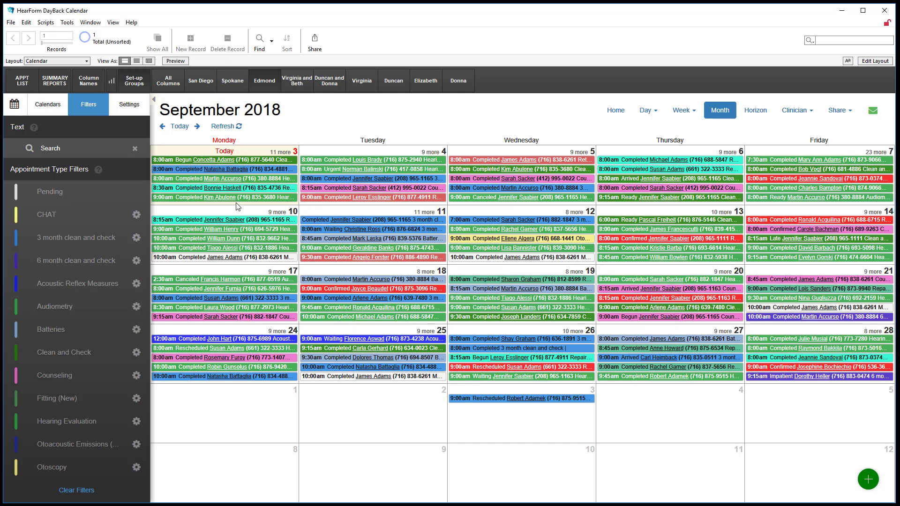
Set Fluid Months to Yes, browse the September 2018 appointments, and set Fluid Months back to No
click(129, 108)
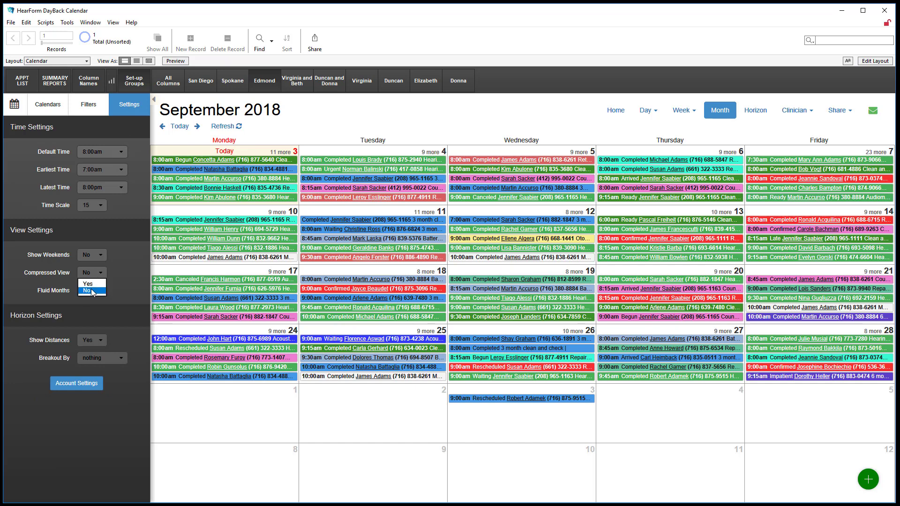
click(95, 284)
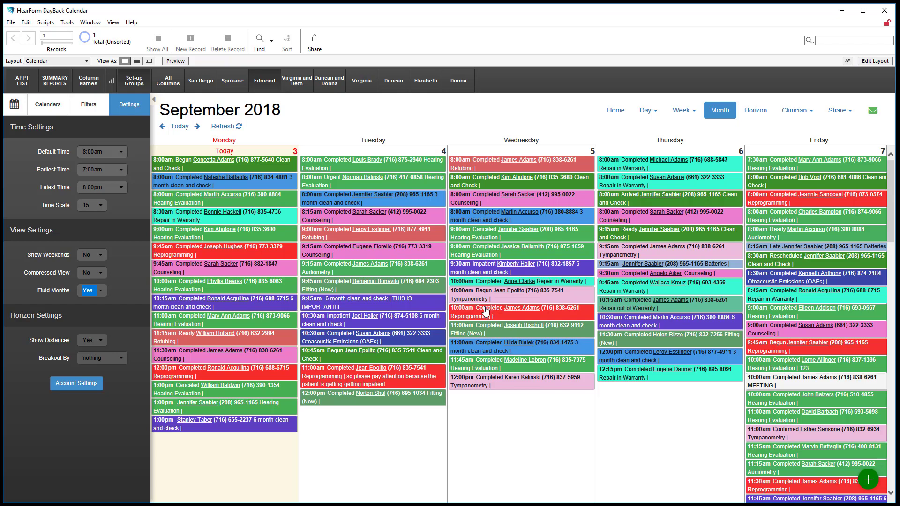
scroll(484, 310, down, 10)
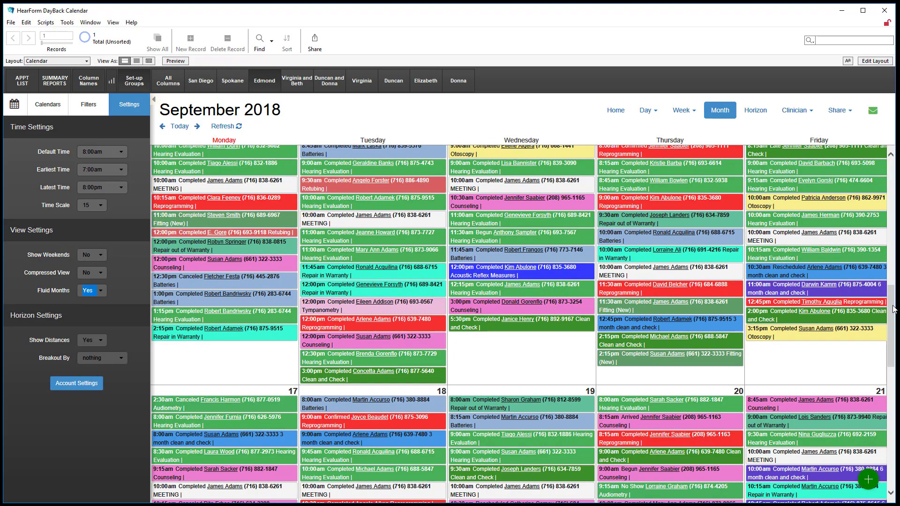
drag(894, 310, 889, 160)
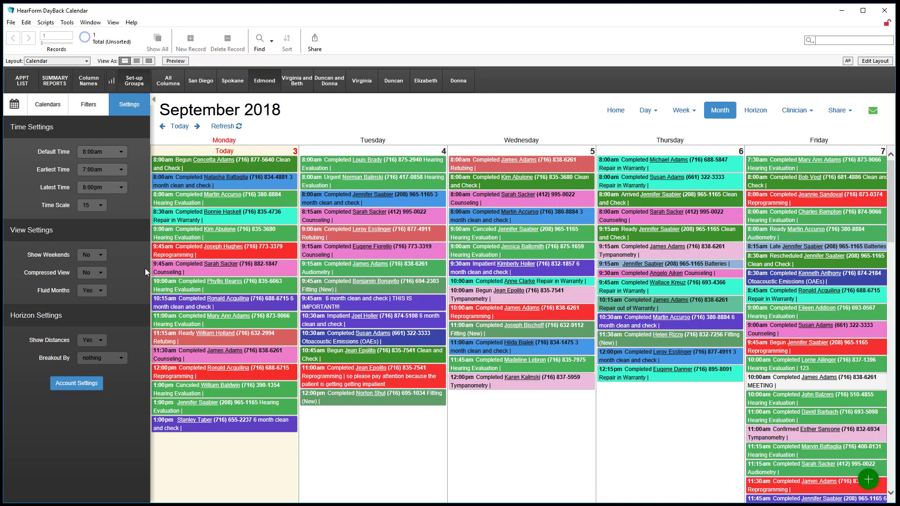
click(91, 292)
click(89, 297)
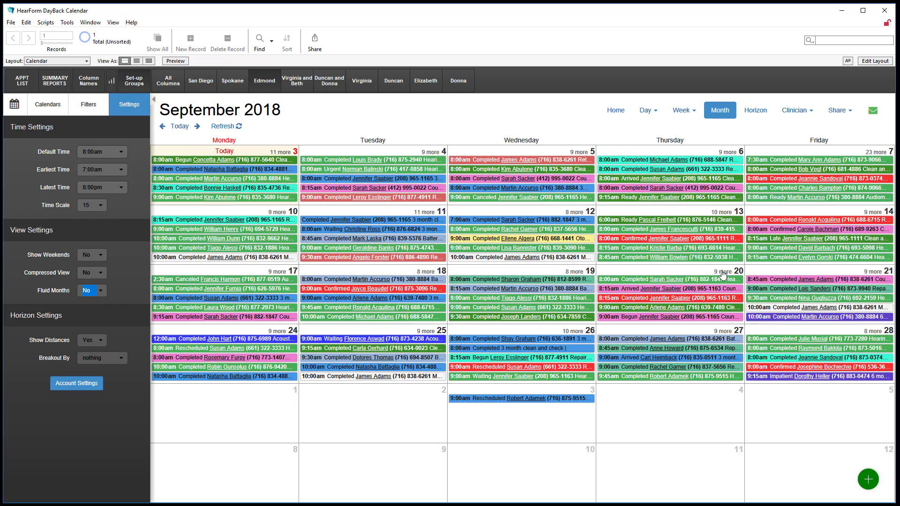
Switch the calendar to the Horizon view and look through the appointments from September 3
click(755, 114)
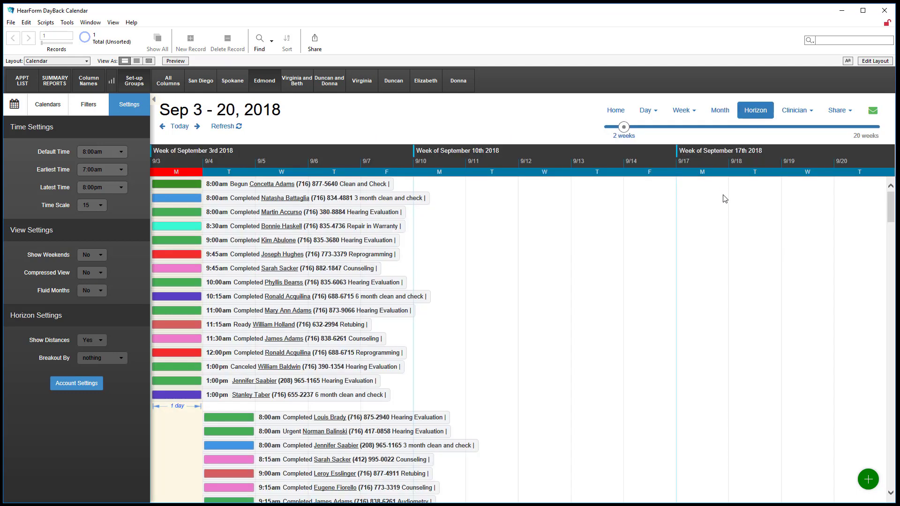
scroll(579, 275, down, 10)
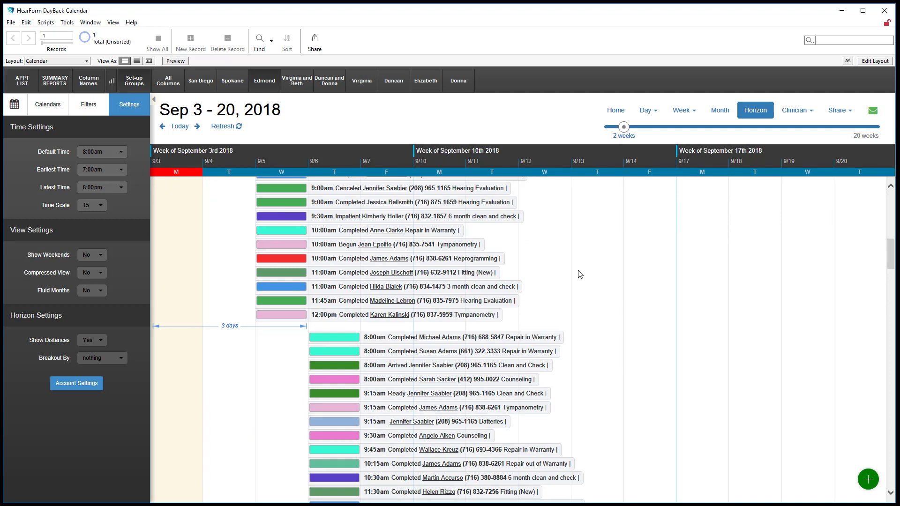
scroll(580, 274, up, 10)
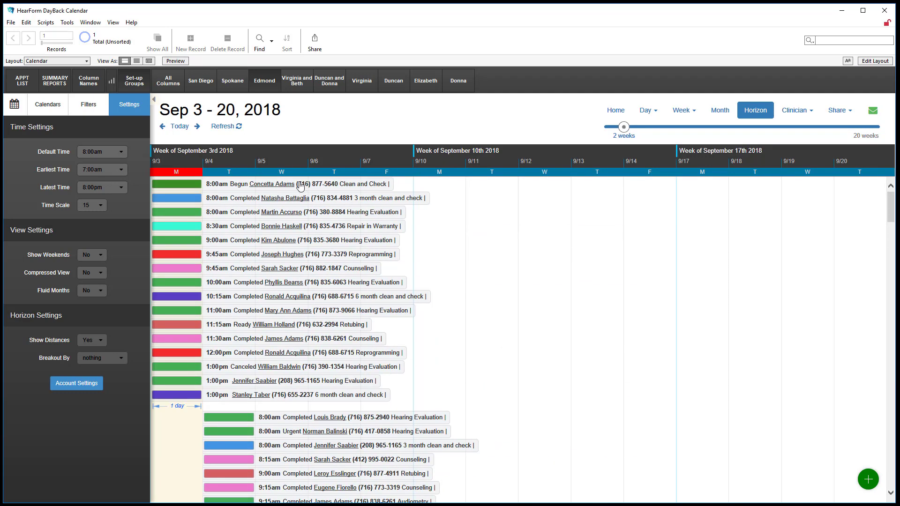
Open the appointment list, move its window to the screen's upper-left corner, and enlarge it to fill the screen
click(22, 83)
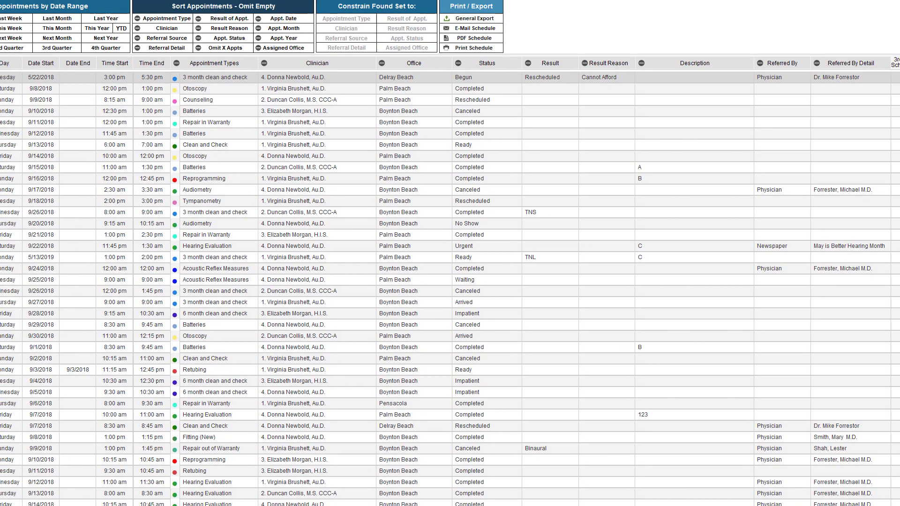
drag(0, 0, 336, 290)
drag(545, 299, 224, 10)
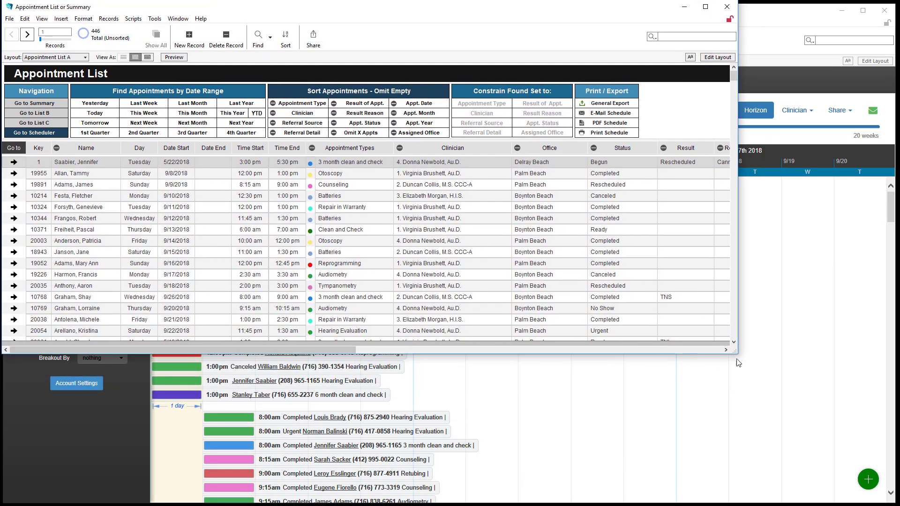
drag(735, 354, 893, 504)
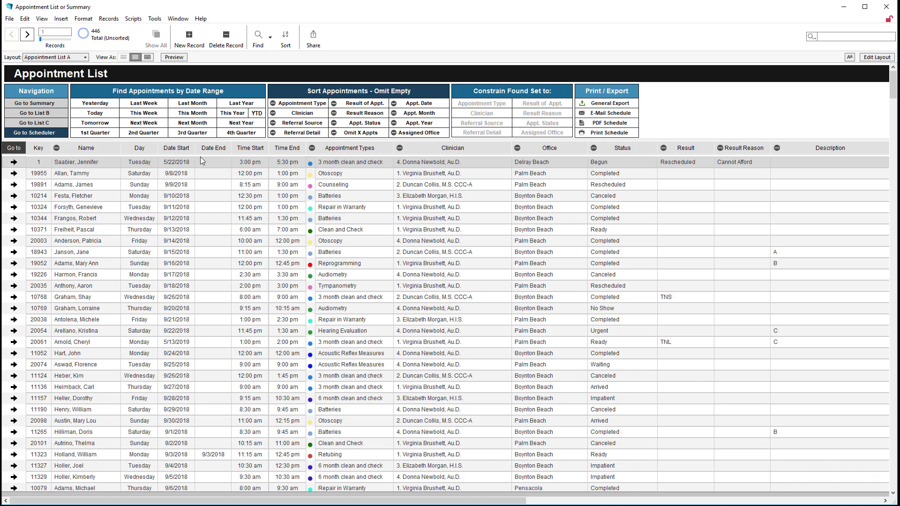
Sort the appointment list by appointment type, by clinician, and by appointment type again, and look through the groups
click(350, 153)
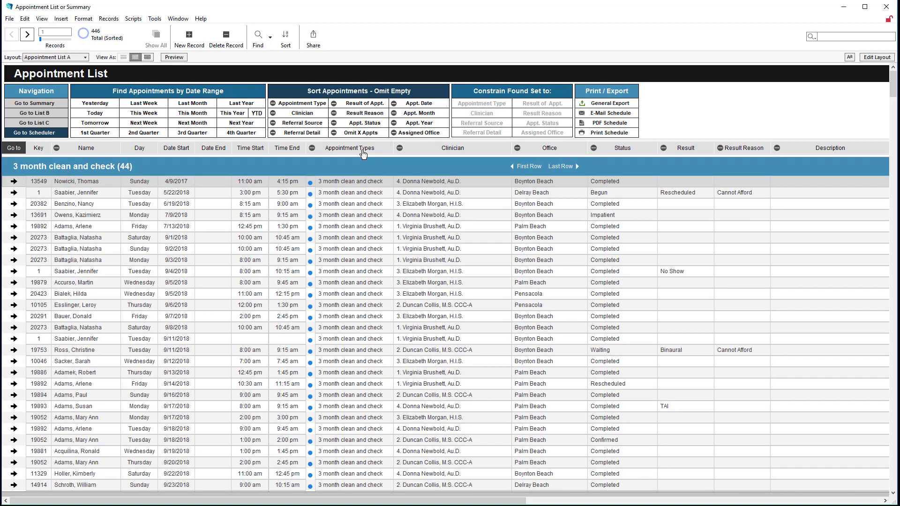
click(449, 151)
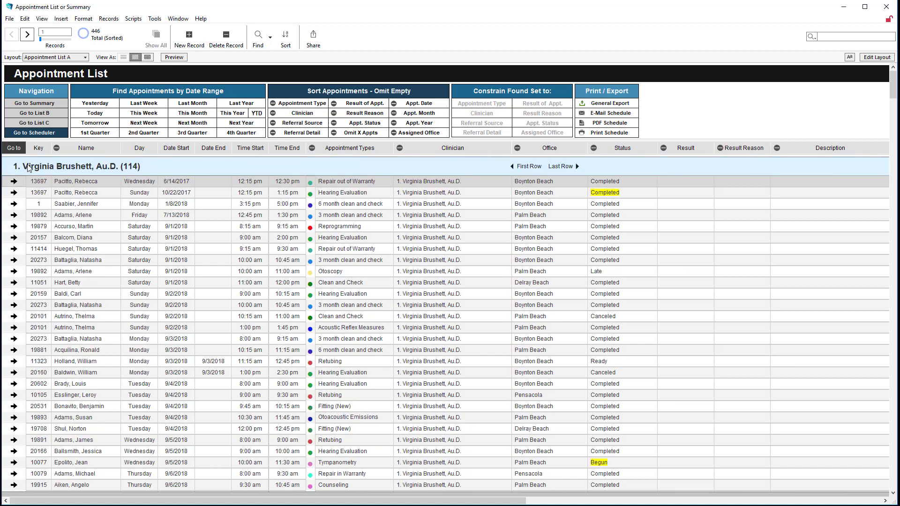
click(363, 148)
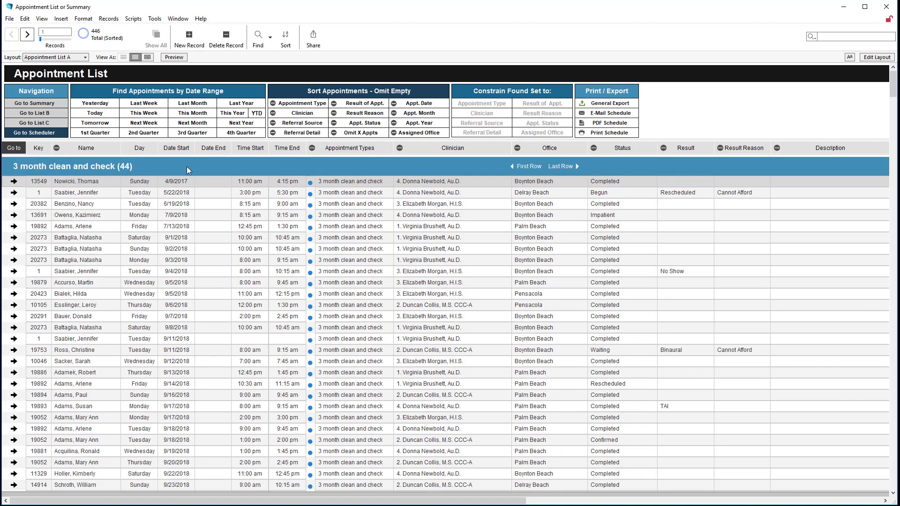
scroll(156, 202, down, 10)
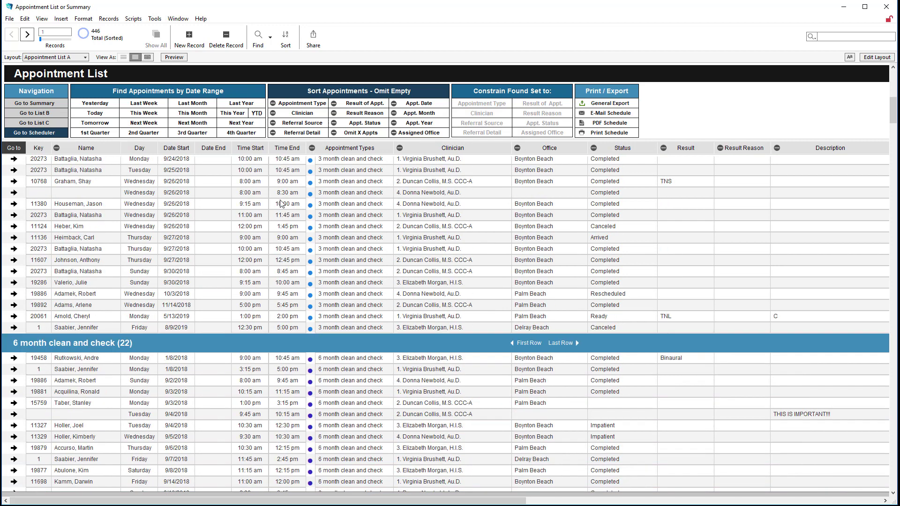
scroll(546, 192, up, 10)
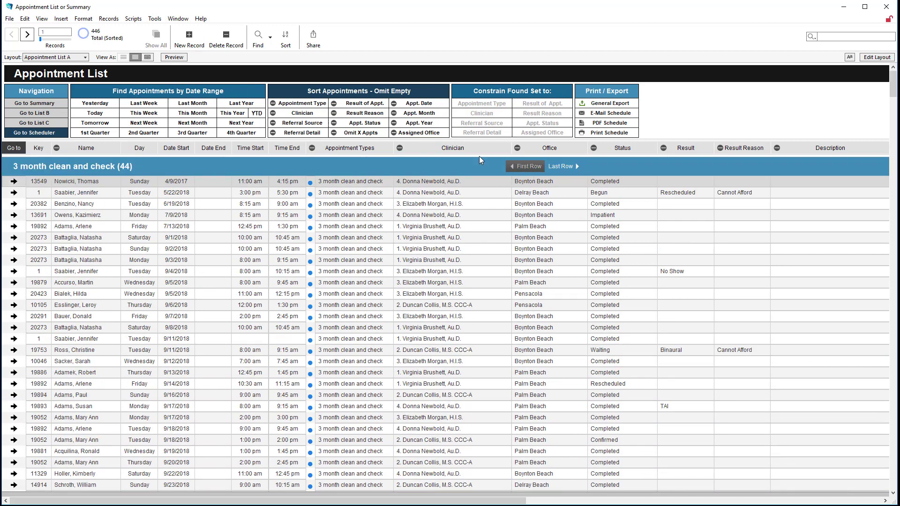
Find this week's appointments, sort them by office, and omit those without an assigned office
click(143, 113)
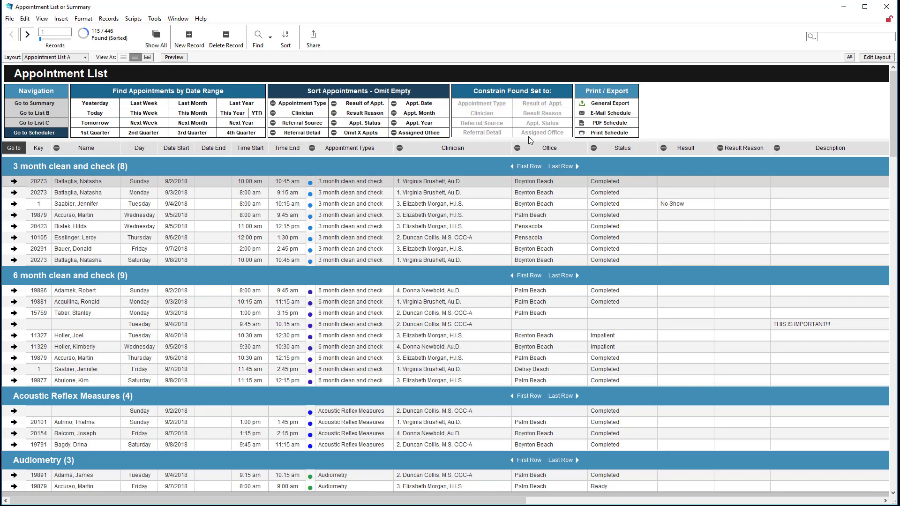
click(559, 149)
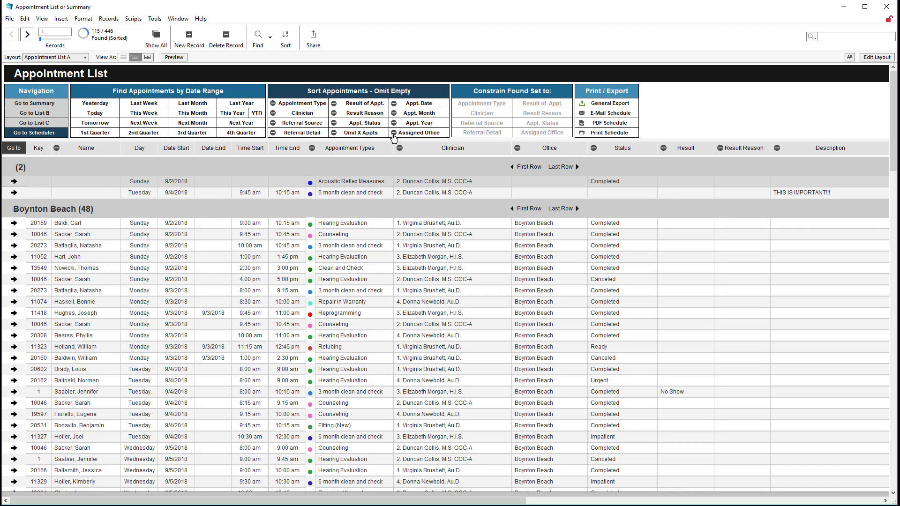
click(394, 134)
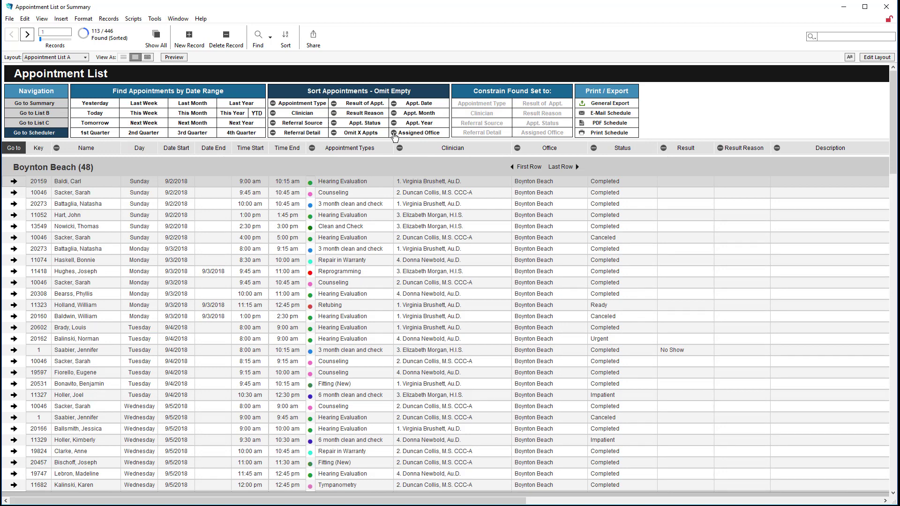
Sort this week's appointments by appointment date and by referral source, and omit those with an empty referral source
click(417, 104)
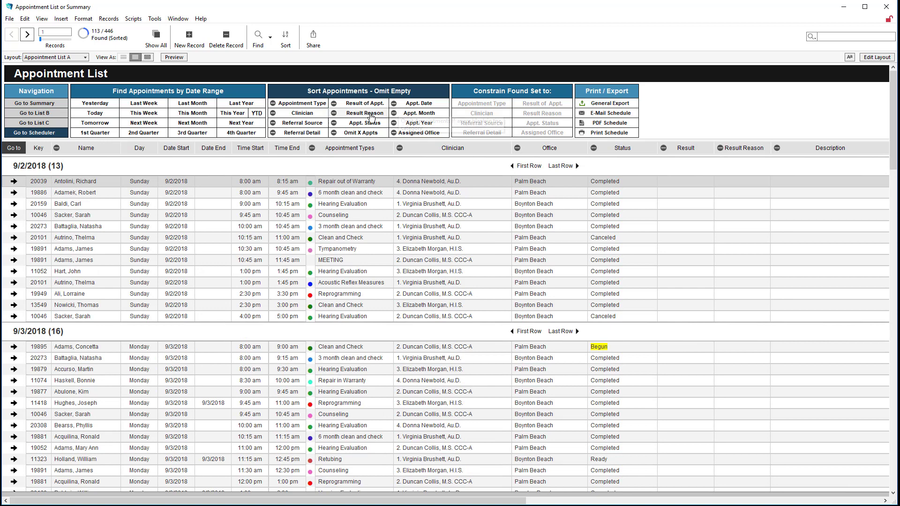
click(297, 125)
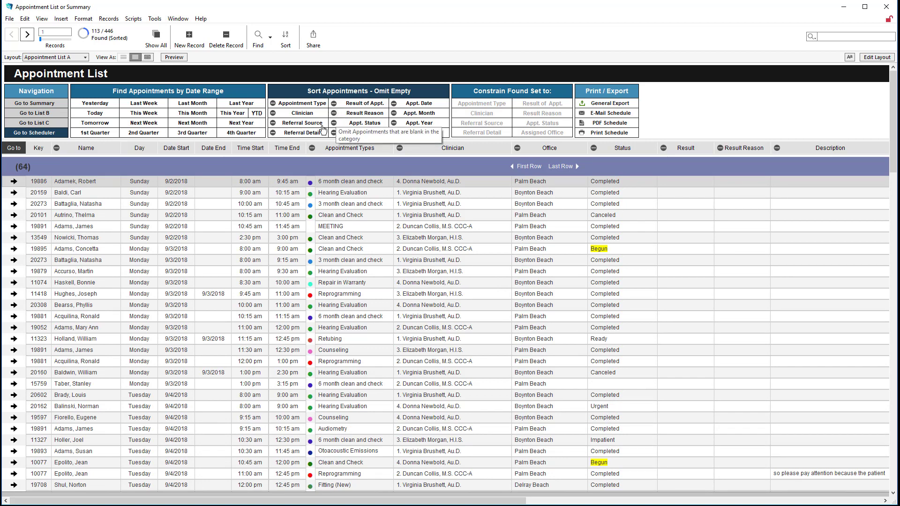
click(272, 124)
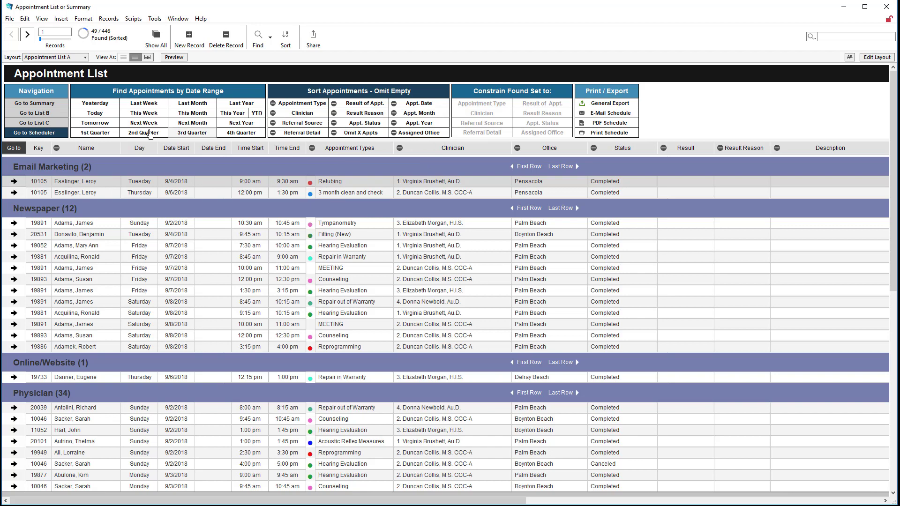
Look through the appointments with revenue in List B and switch to the summarized List C
click(39, 113)
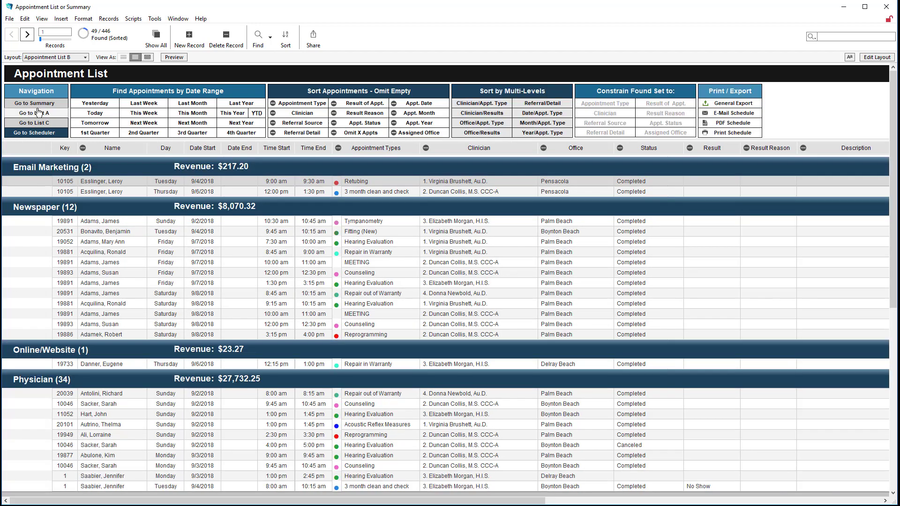
scroll(85, 181, down, 4)
scroll(84, 180, up, 4)
click(48, 126)
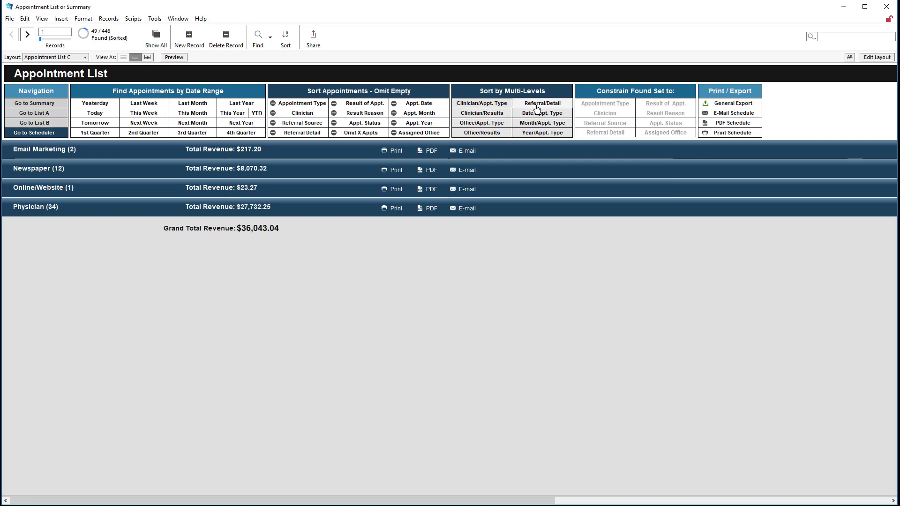
Sort List C by Clinician/Appt. Type, Office/Appt. Type and Referral/Detail in turn
click(500, 107)
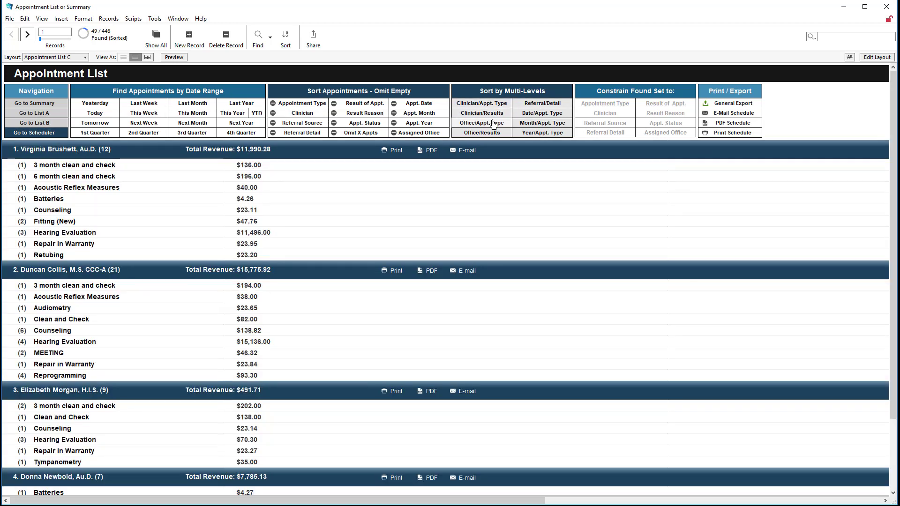
click(491, 125)
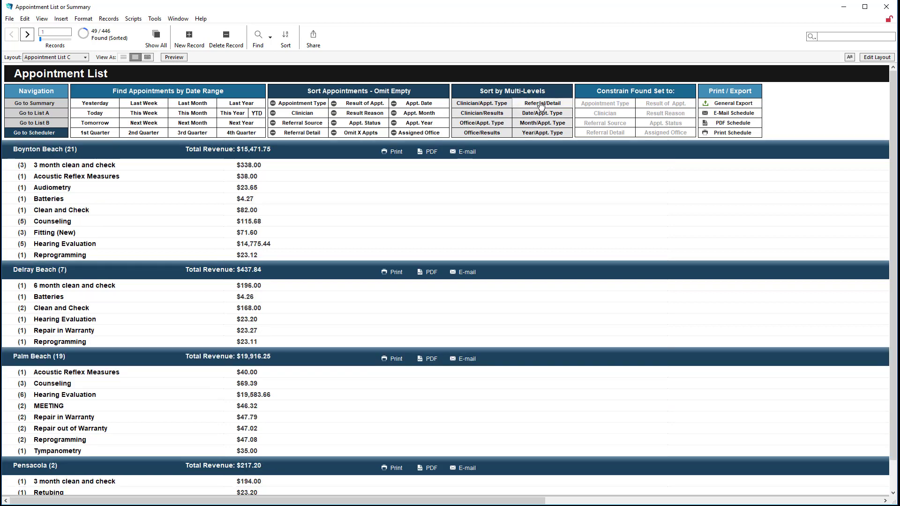
click(540, 103)
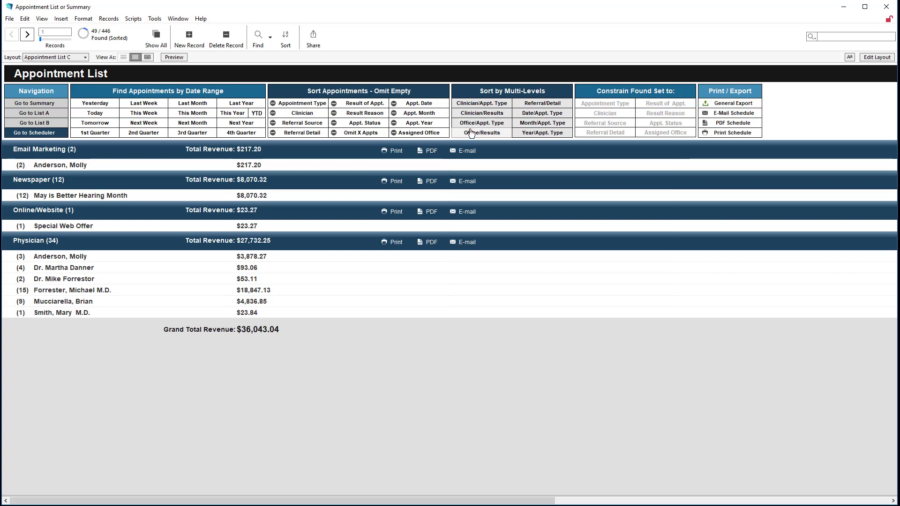
Sort List C by Clinician/Appt. Type again and output the appointment summary as a PDF
click(467, 104)
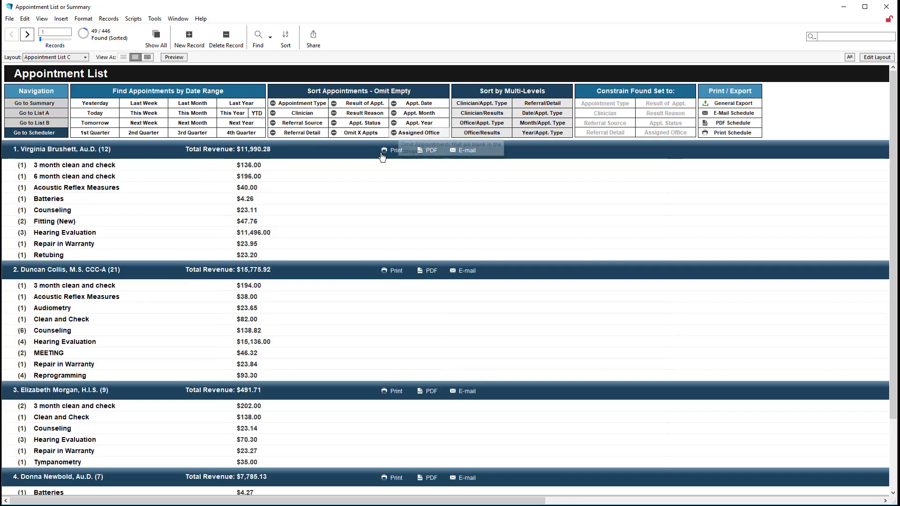
click(421, 153)
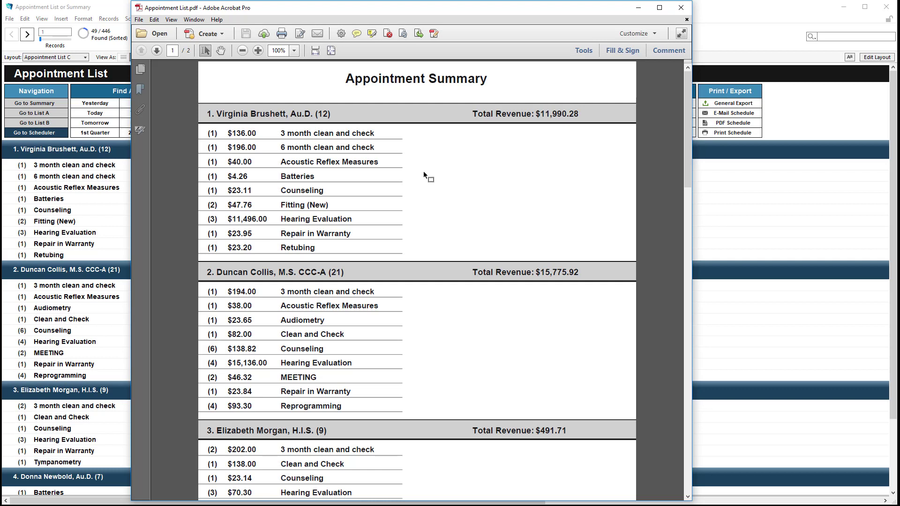
Look through the appointment summary PDF's revenue by clinician and appointment type, and close it
scroll(439, 210, down, 2)
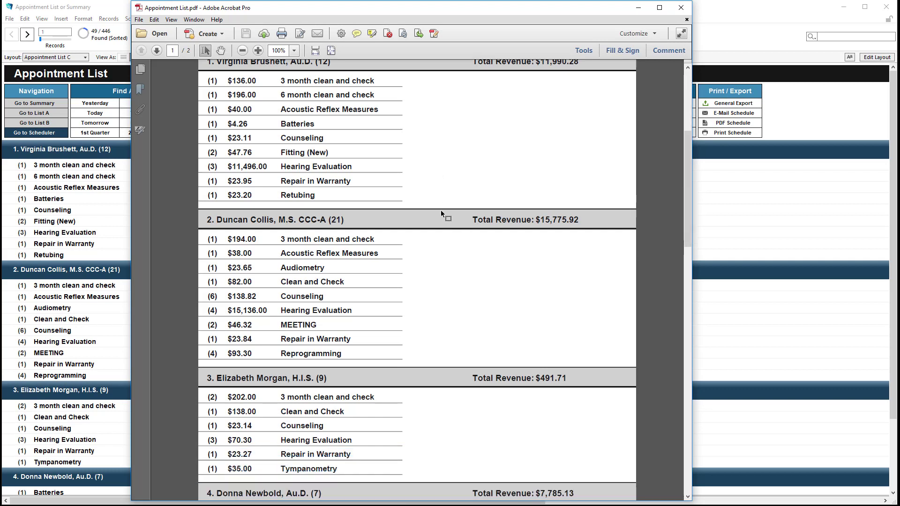
scroll(442, 211, up, 2)
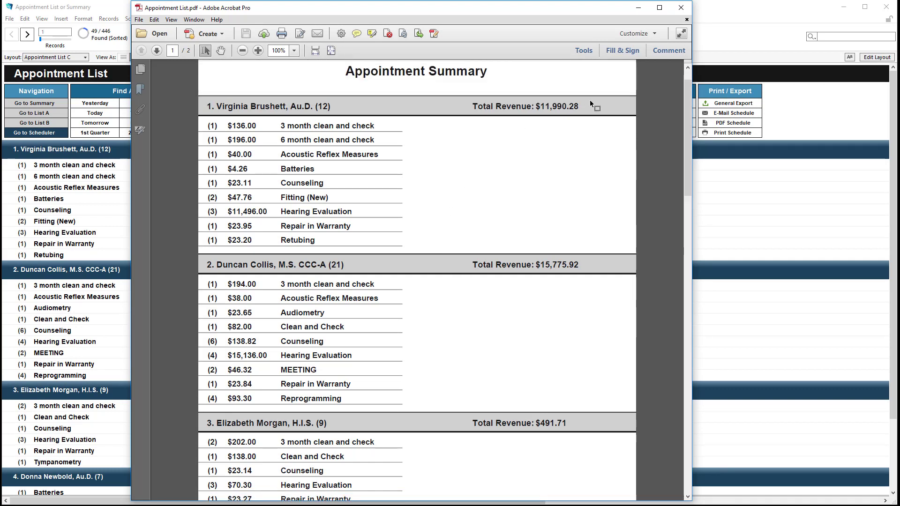
click(681, 8)
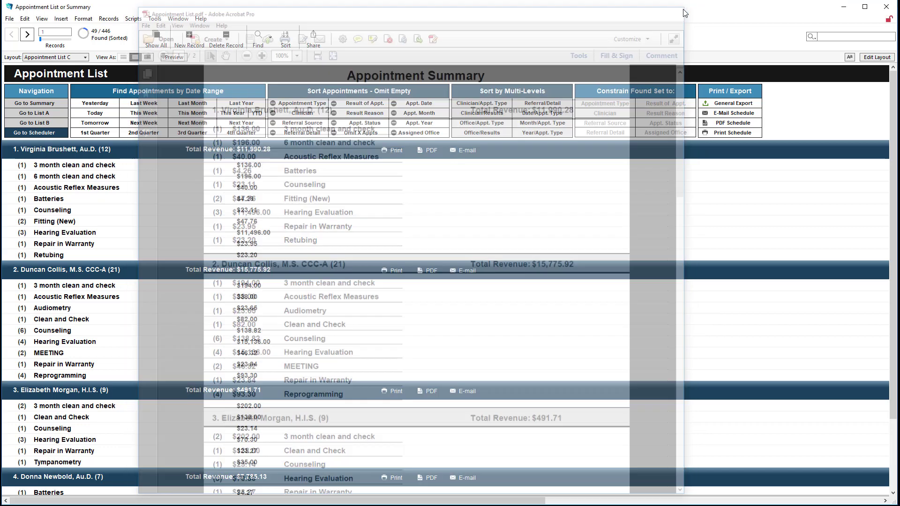
Return to the scheduler from the appointment list and show a single day's calendar by clinician
click(55, 136)
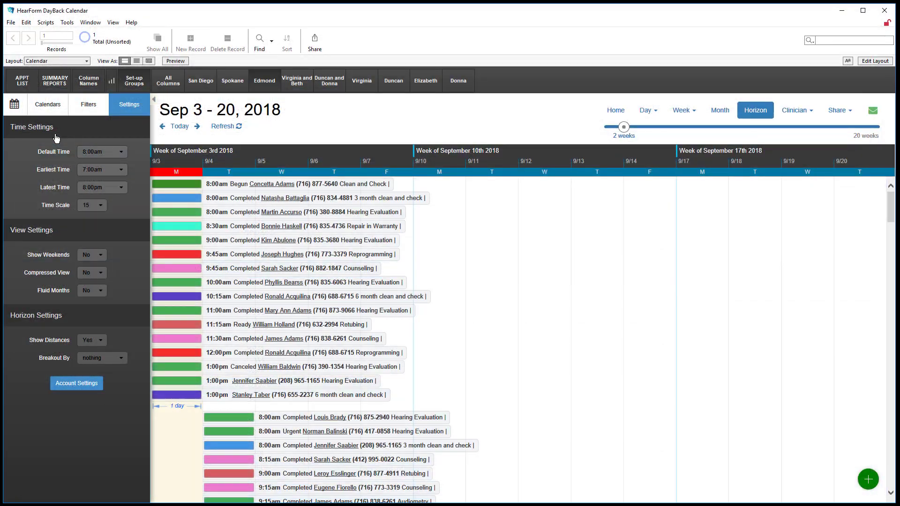
click(802, 113)
click(768, 142)
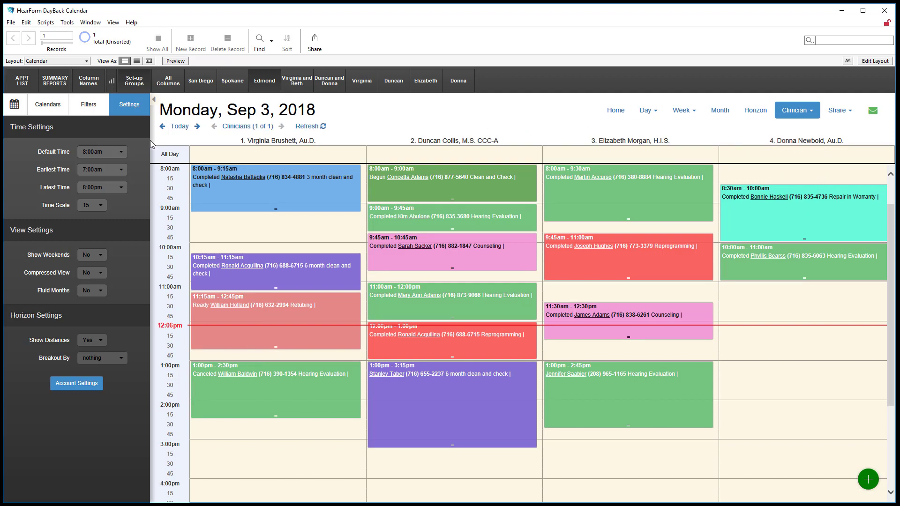
Look through the calendar's appointment type filters and view the name and color settings of the "This is a Test" type
click(87, 106)
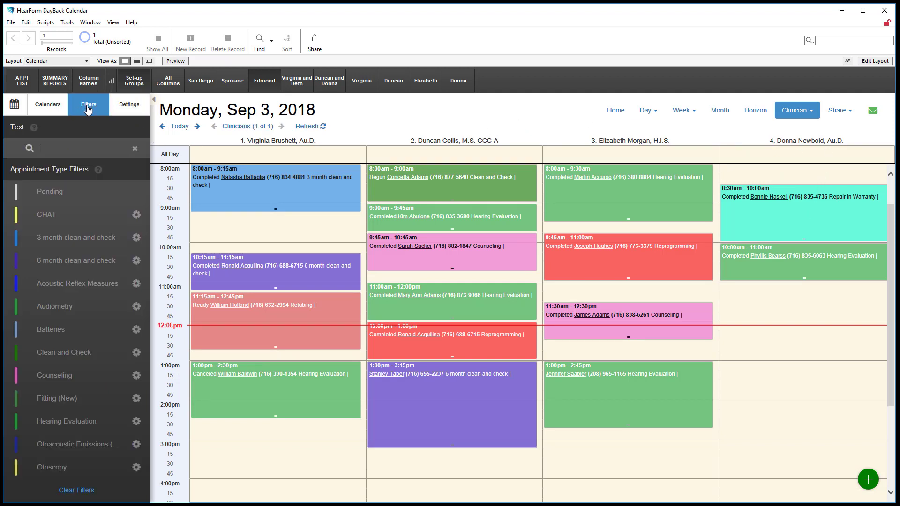
scroll(119, 312, down, 4)
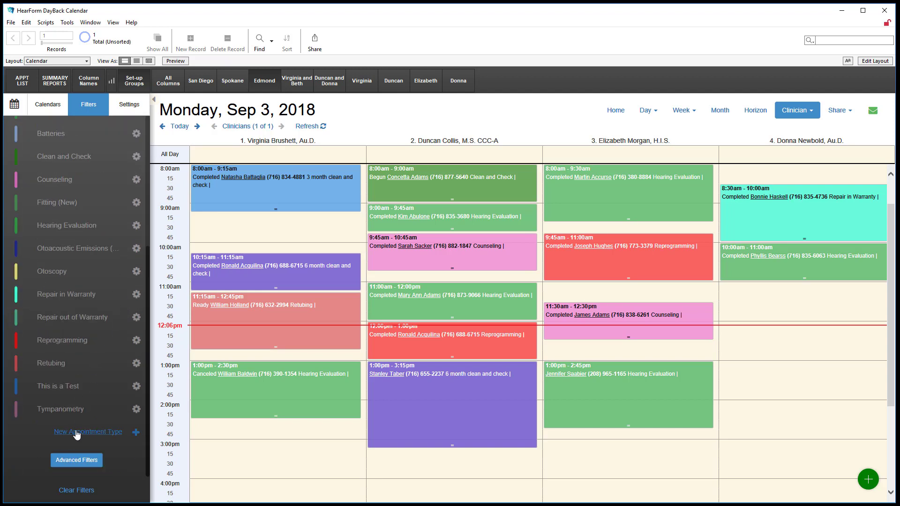
click(133, 390)
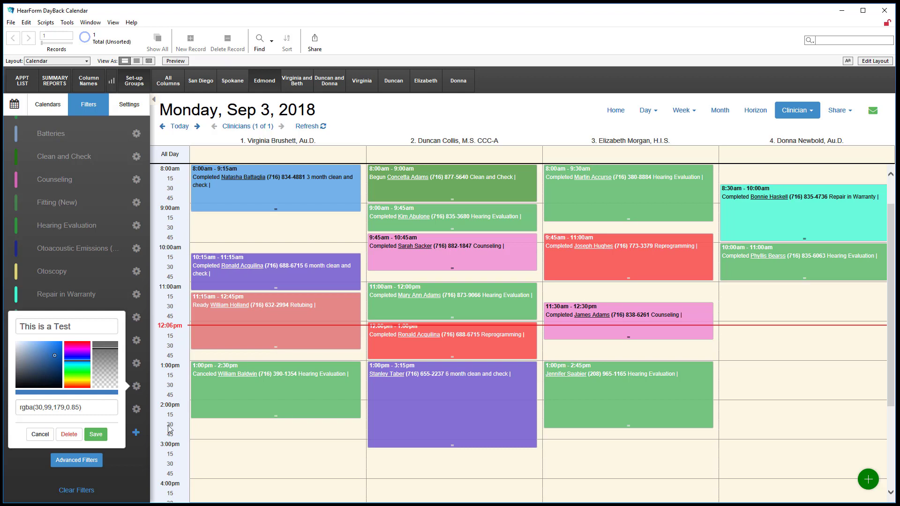
click(138, 467)
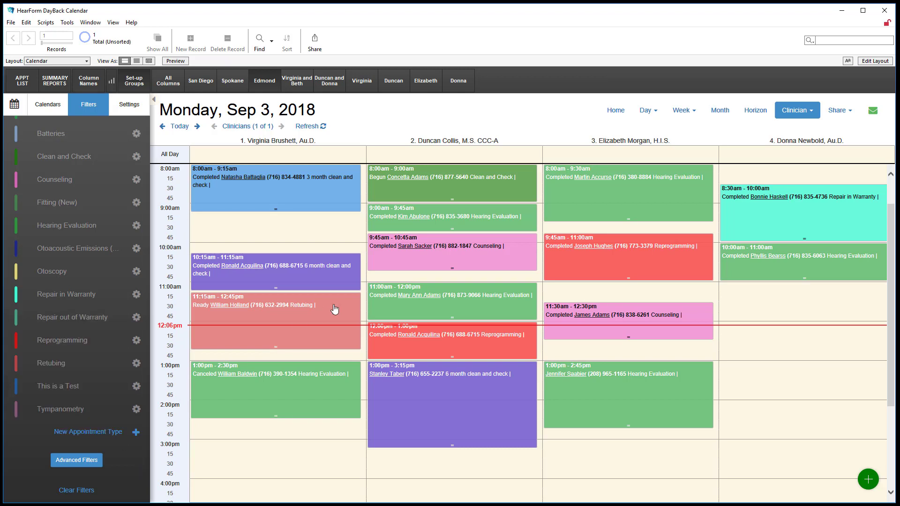
scroll(333, 310, up, 1)
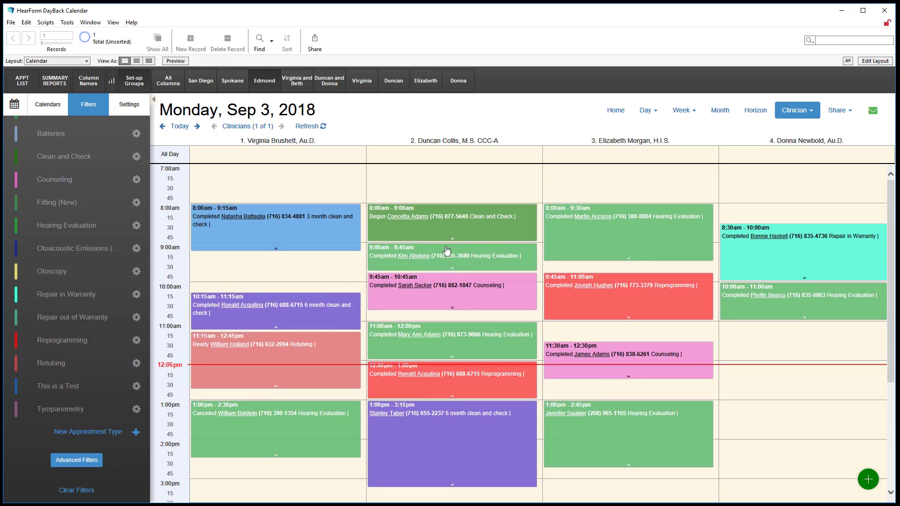